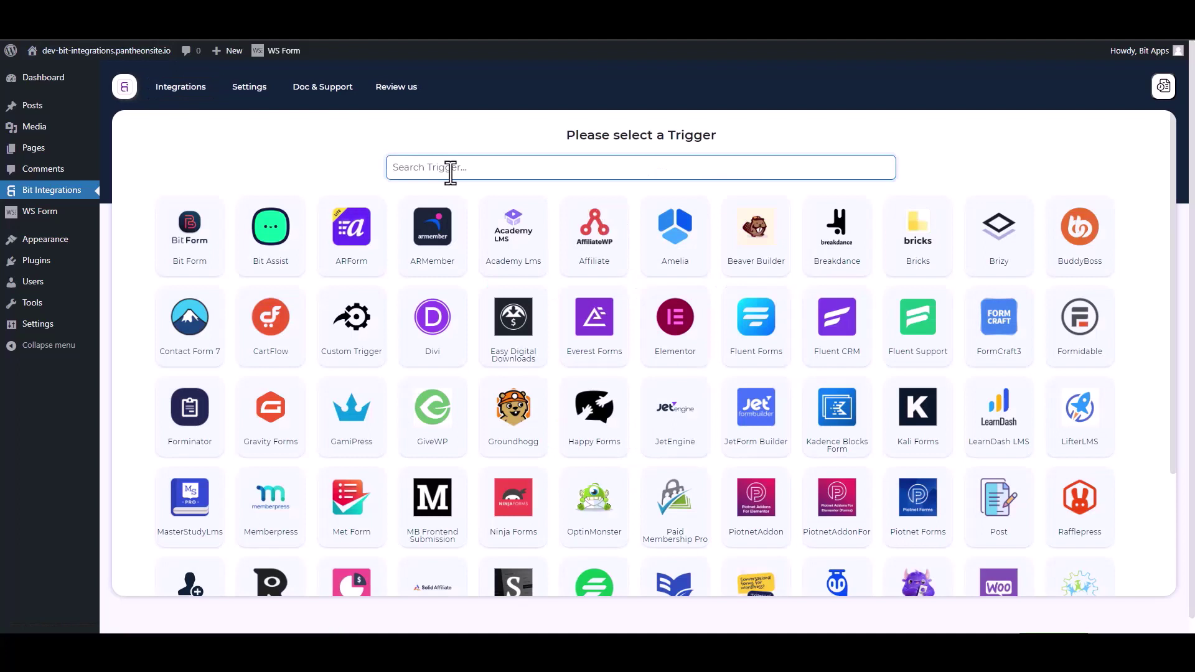
Pick WSForm as the trigger and add a Contact Form action named 'Bit Integrations'.
type("ws")
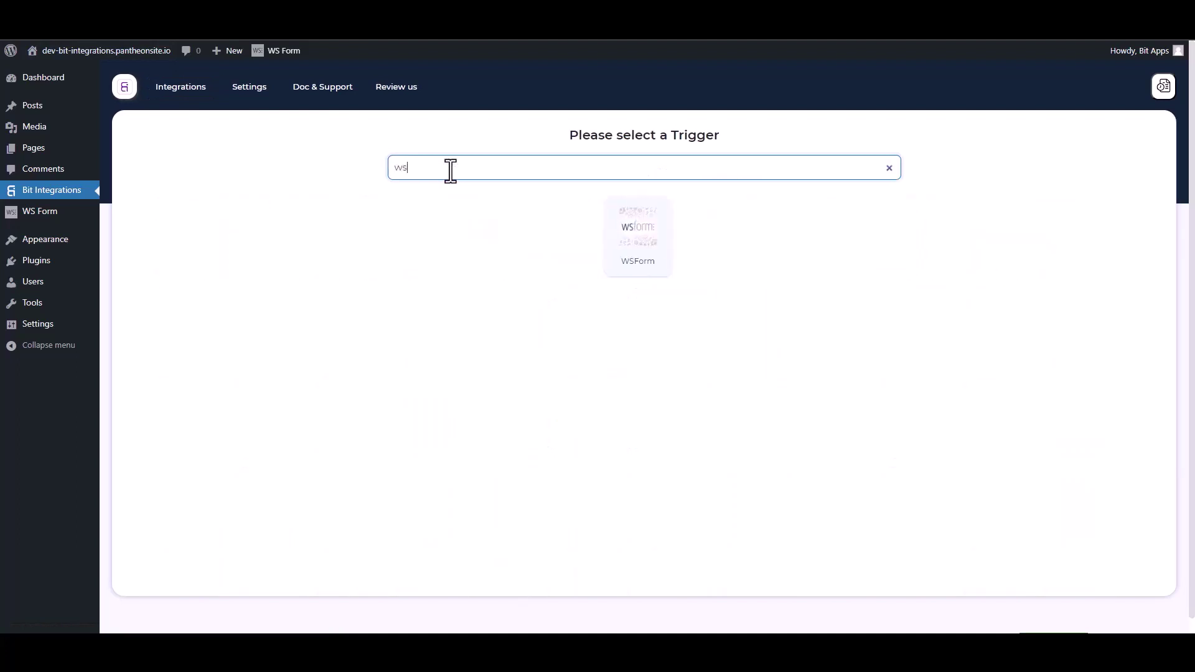
left_click(660, 229)
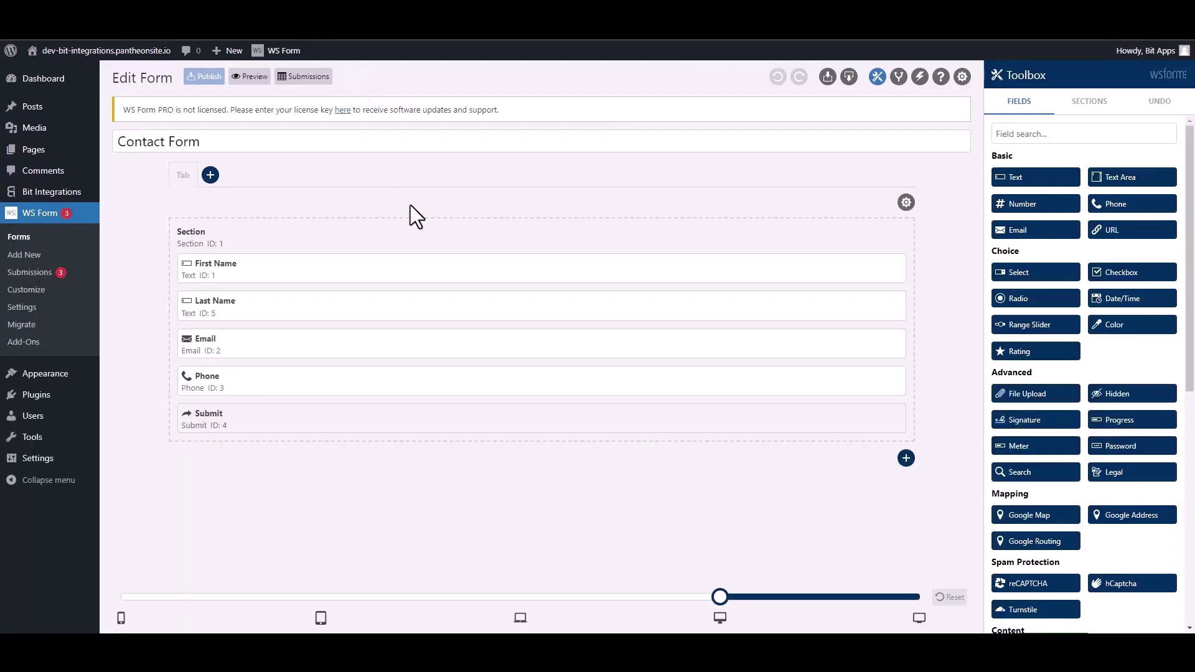
left_click(920, 77)
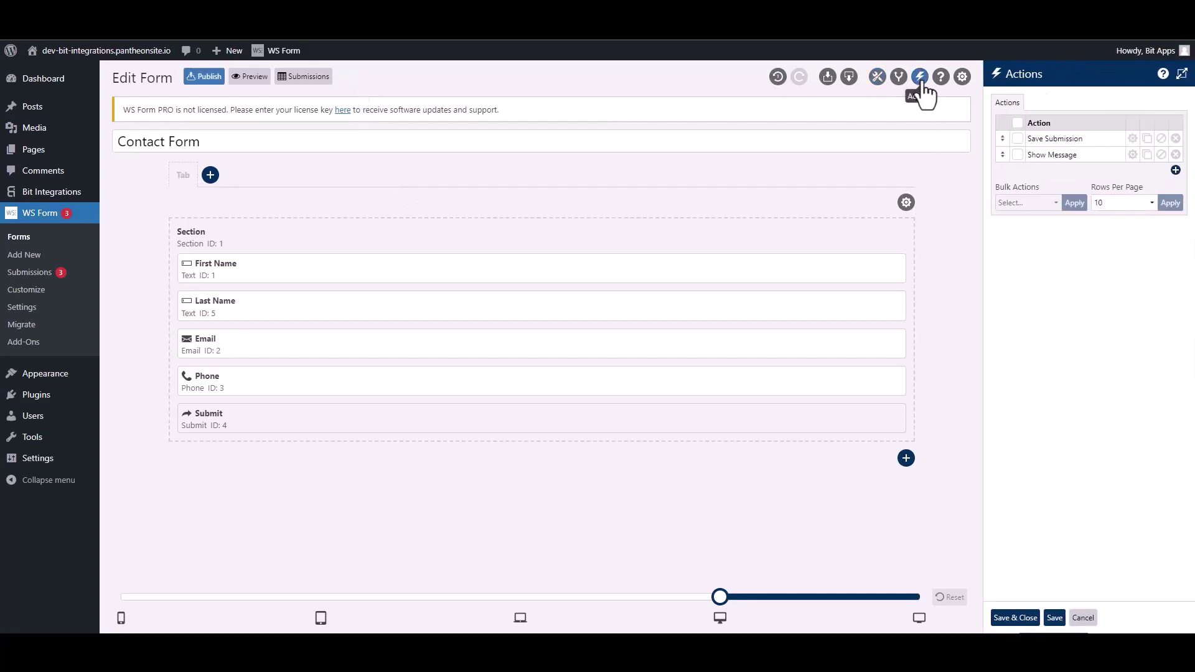
left_click(1174, 172)
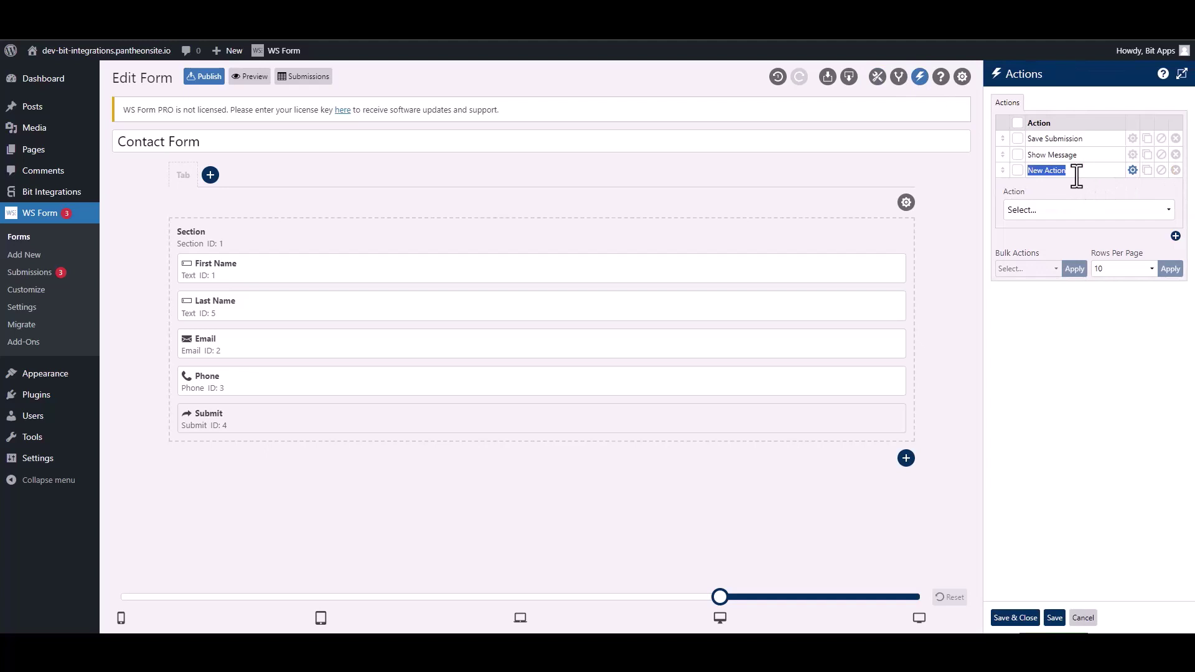
type("Bit Integrations")
Make the action Run WordPress Hook, type Action, with hook tag ws_form_action_for_bi.
left_click(1072, 210)
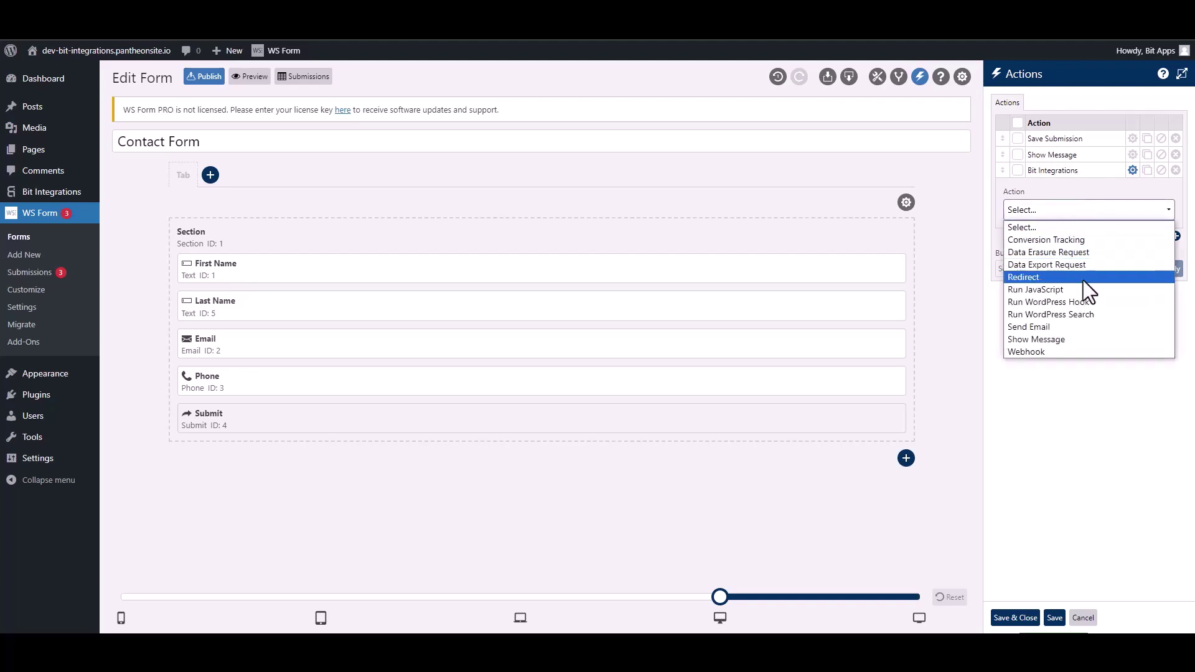
left_click(1048, 302)
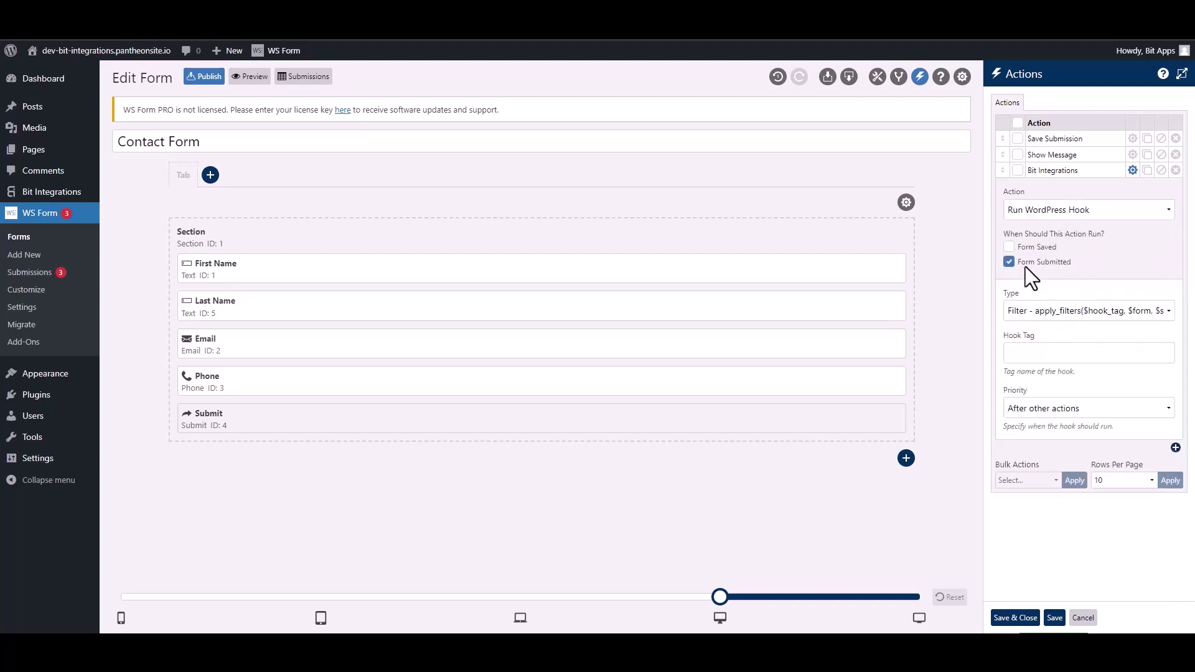
left_click(1039, 315)
left_click(1036, 341)
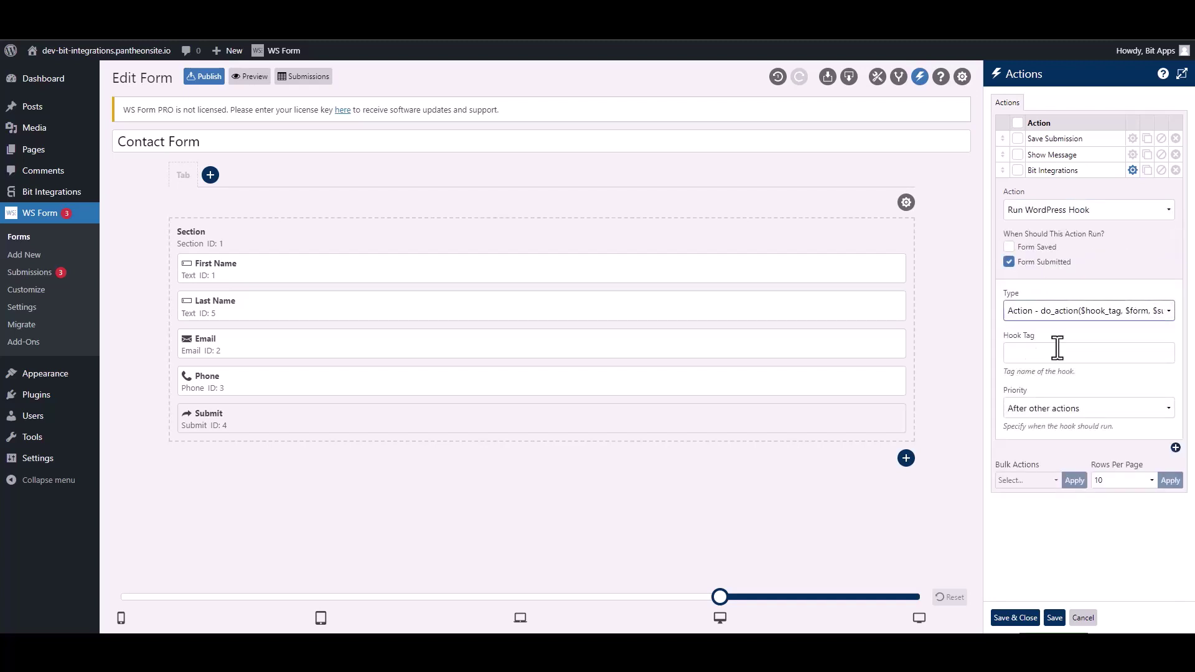
left_click(1059, 354)
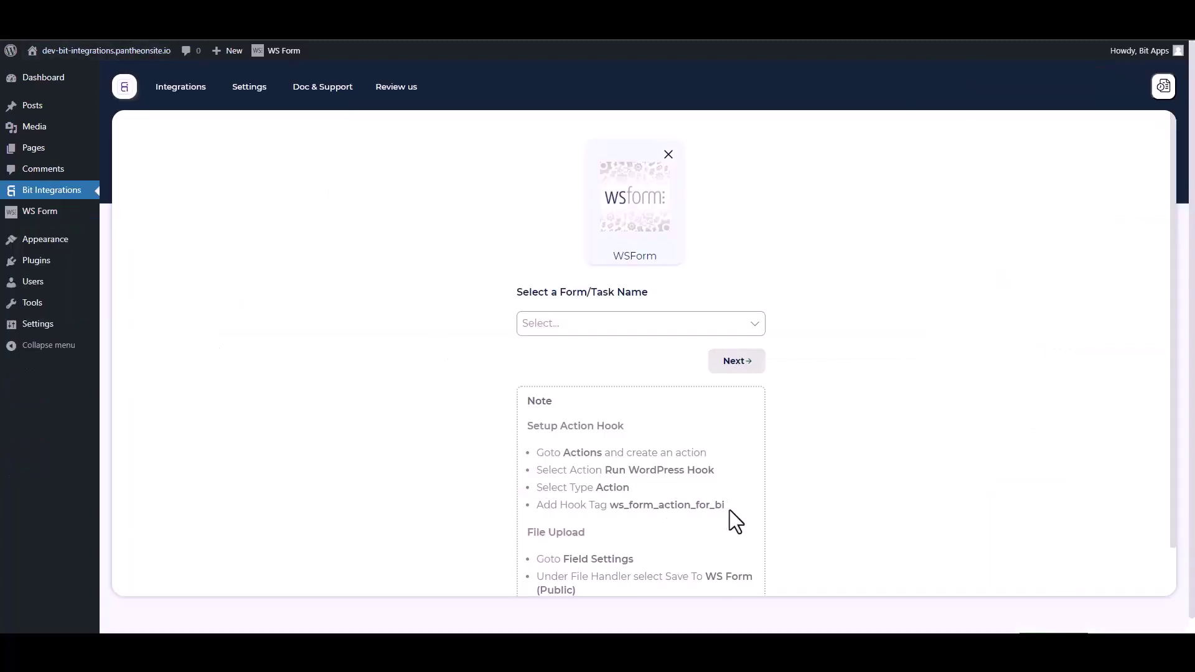
left_click_drag(730, 511, 616, 507)
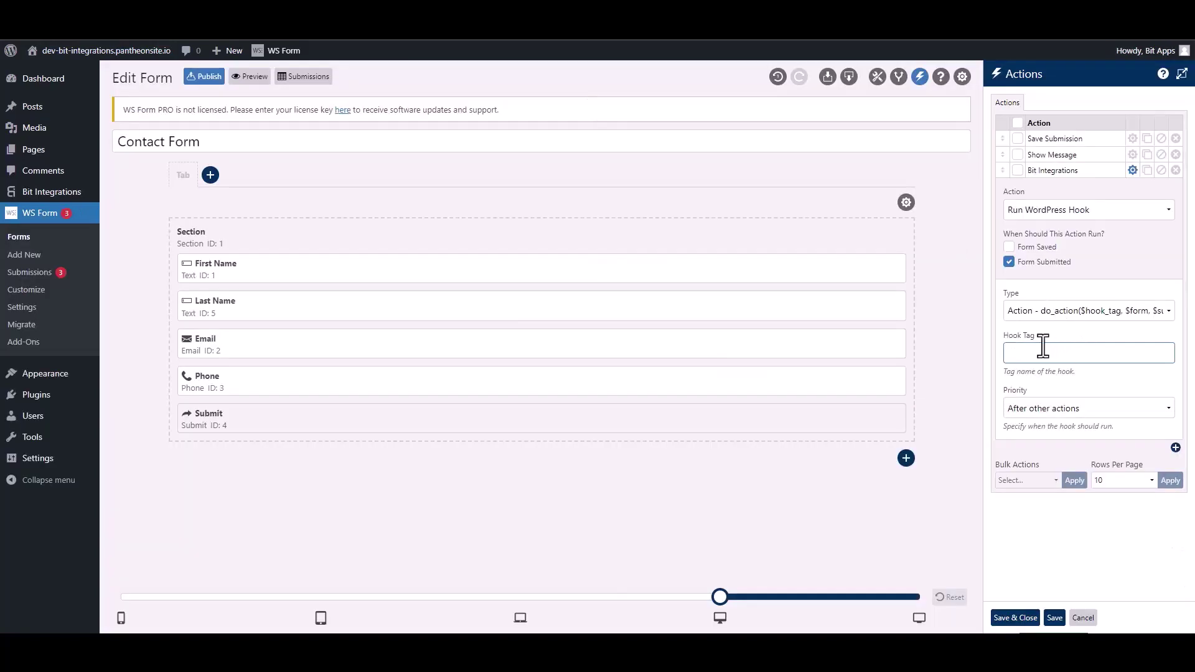
type("ws_form_action_for_bi")
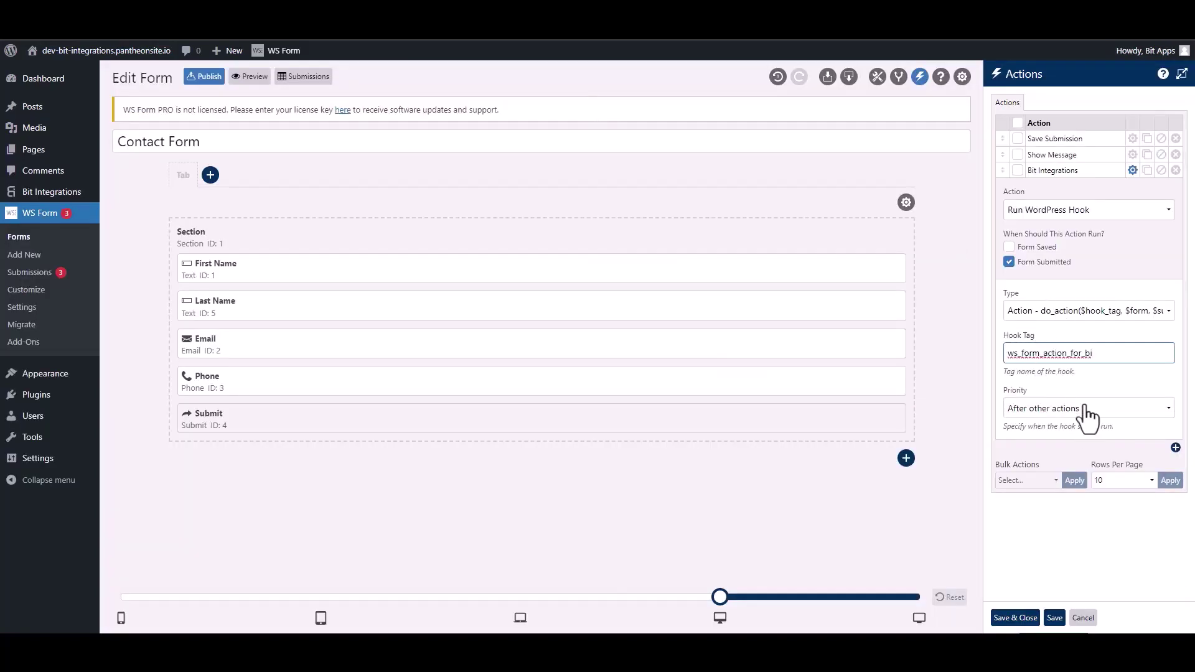
Save the hook action and select Contact Form as the WSForm trigger form.
left_click(1033, 618)
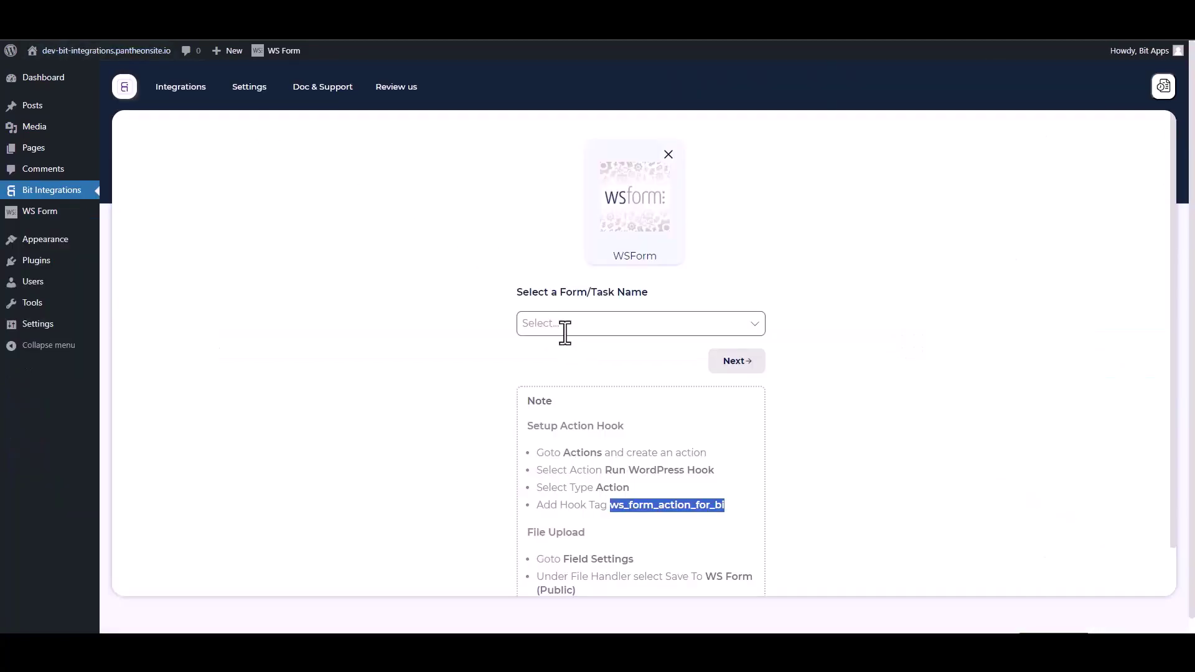
left_click(566, 324)
left_click(579, 350)
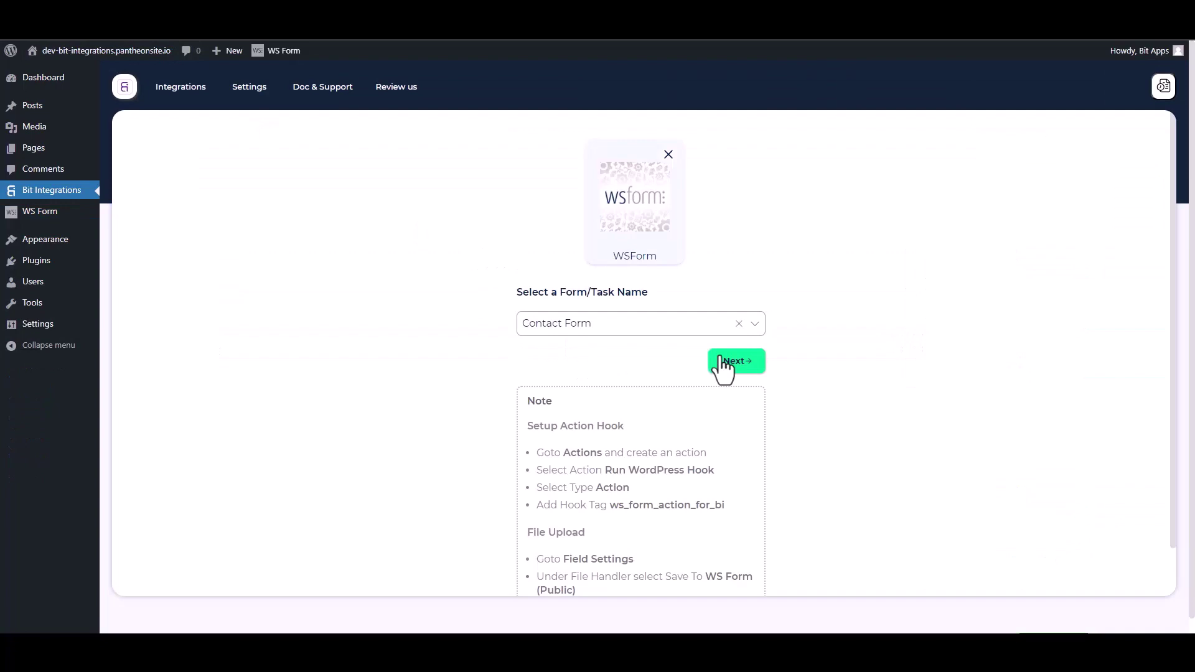
Continue to the action list and filter it by 'SendFo'.
left_click(722, 366)
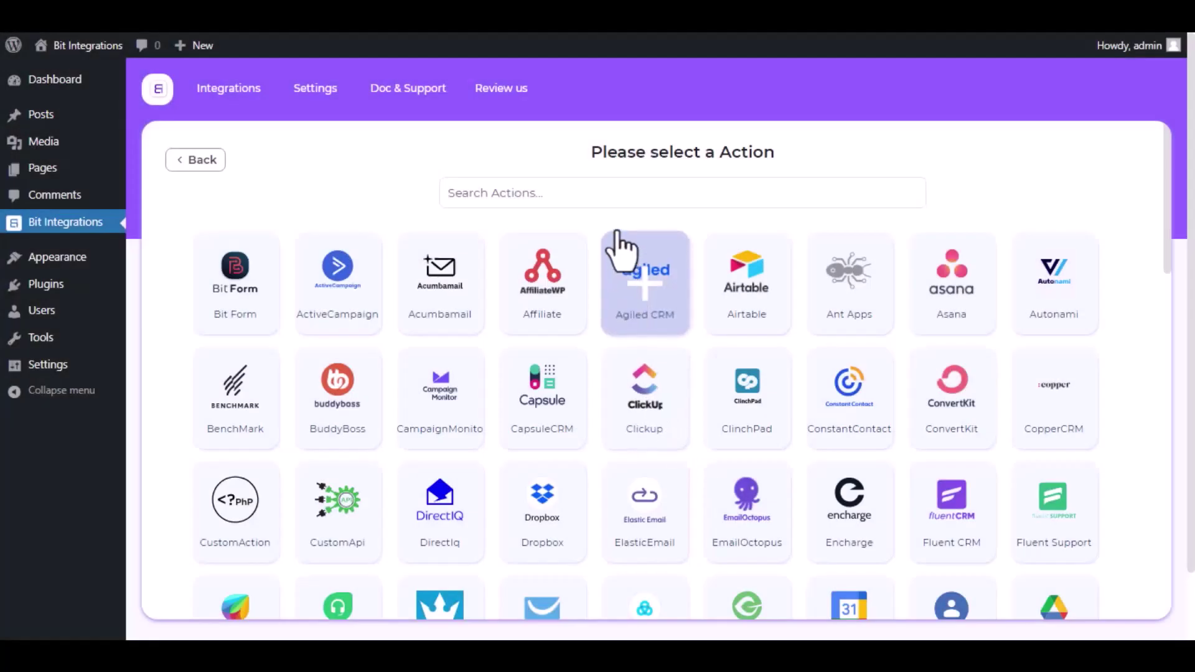
left_click(614, 193)
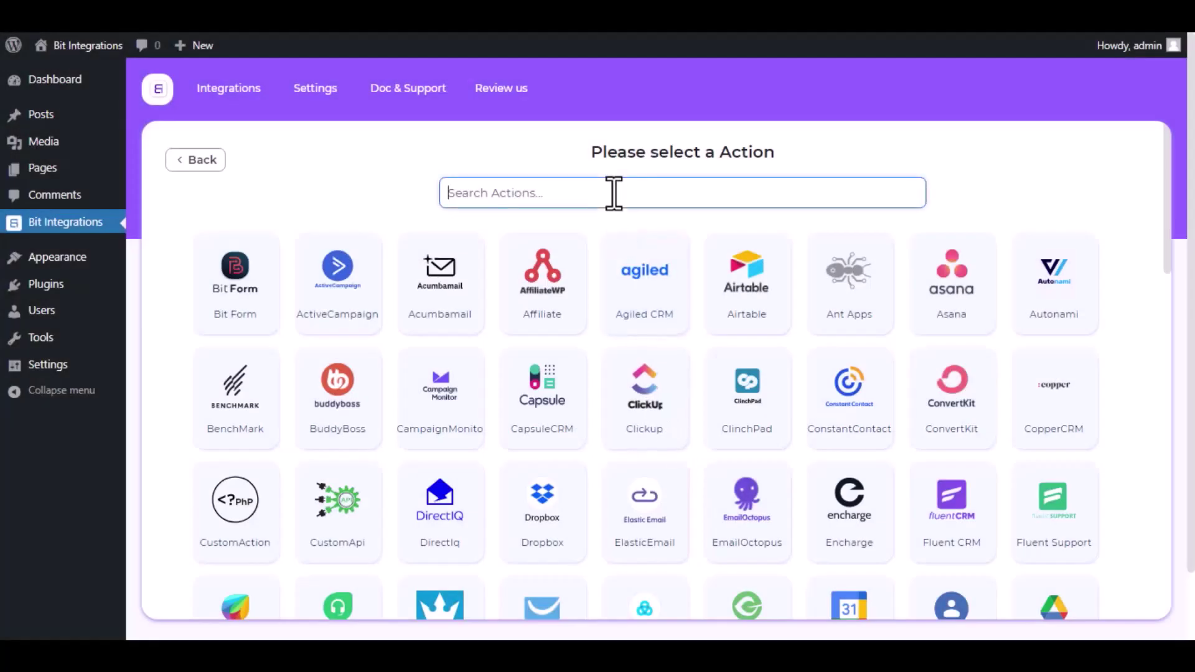
type("SendFo")
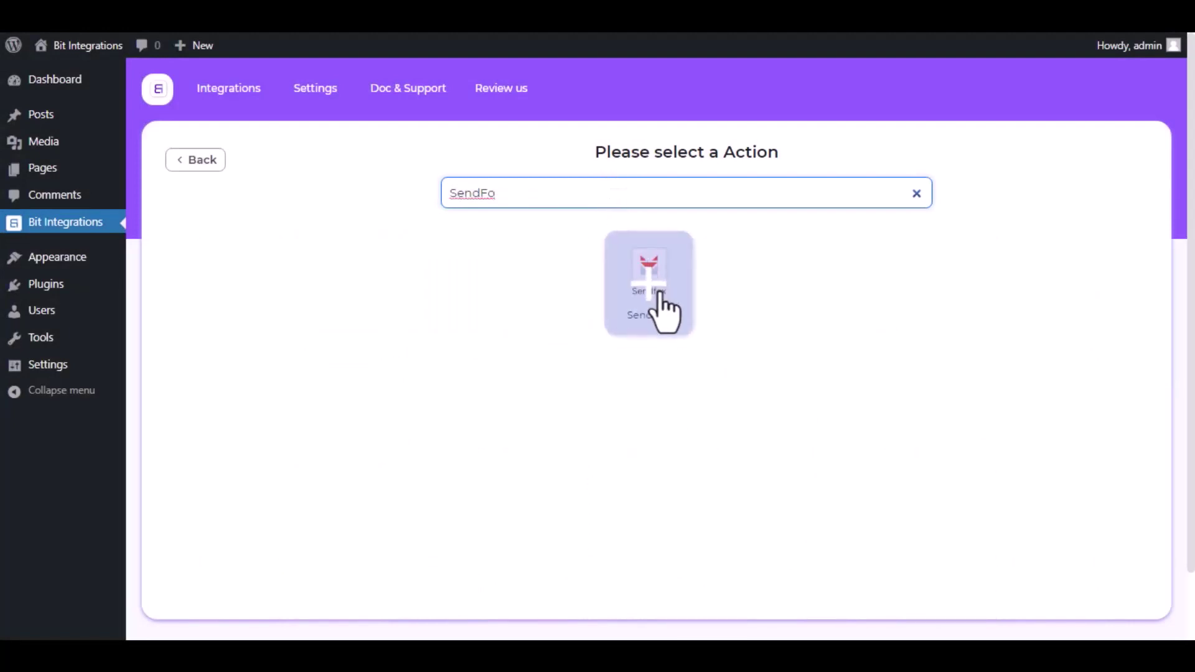
Choose the SendFox action and review its integration name and access token help text.
left_click(663, 311)
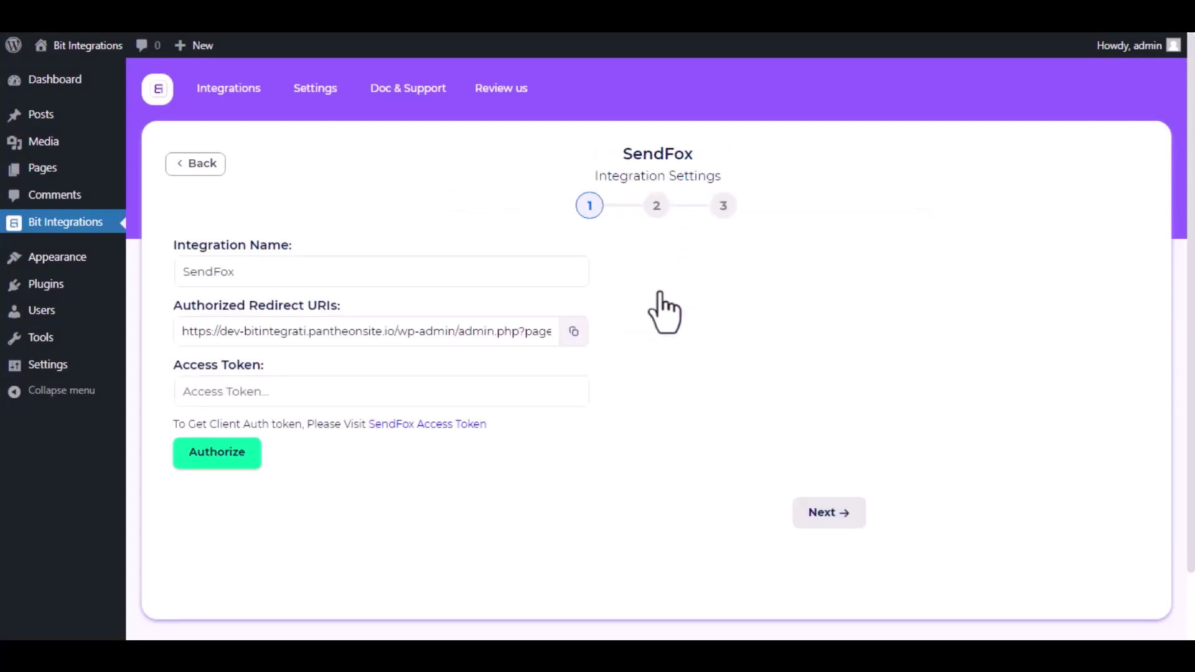
left_click(427, 272)
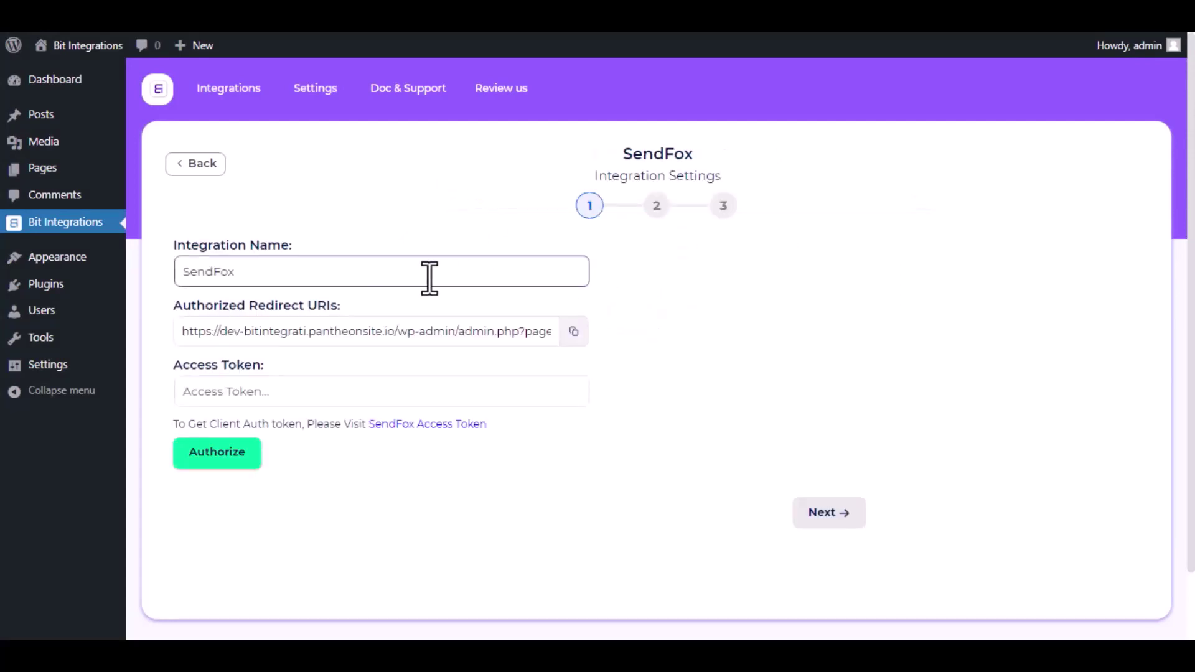
left_click_drag(427, 272, 169, 272)
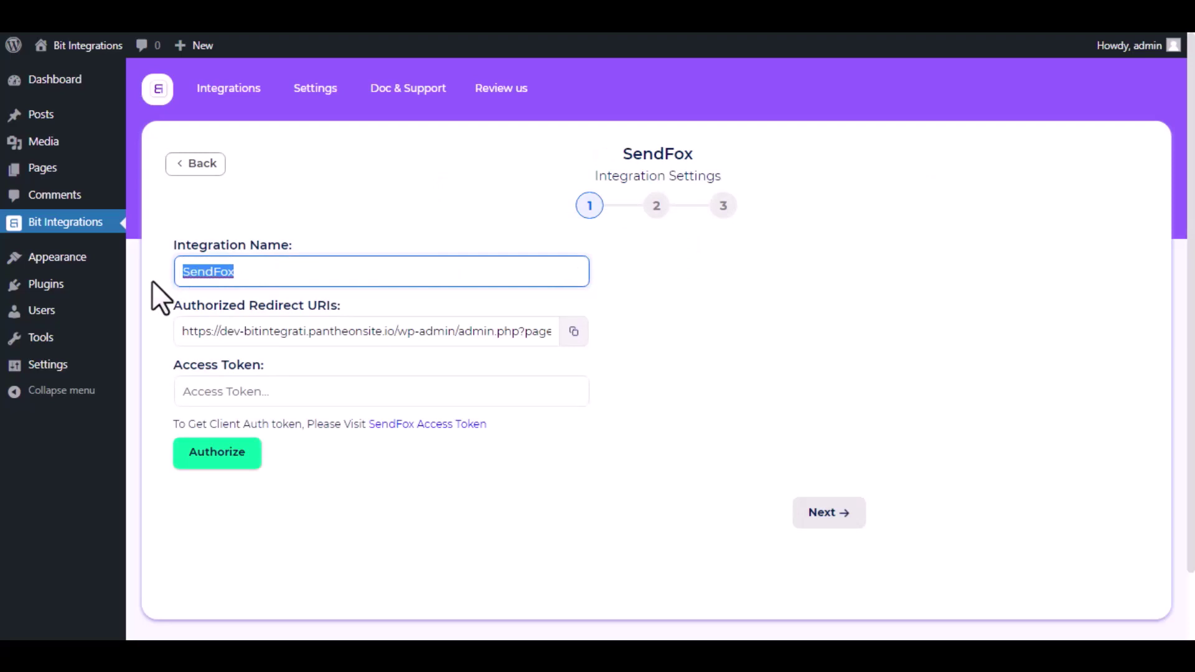
left_click(152, 280)
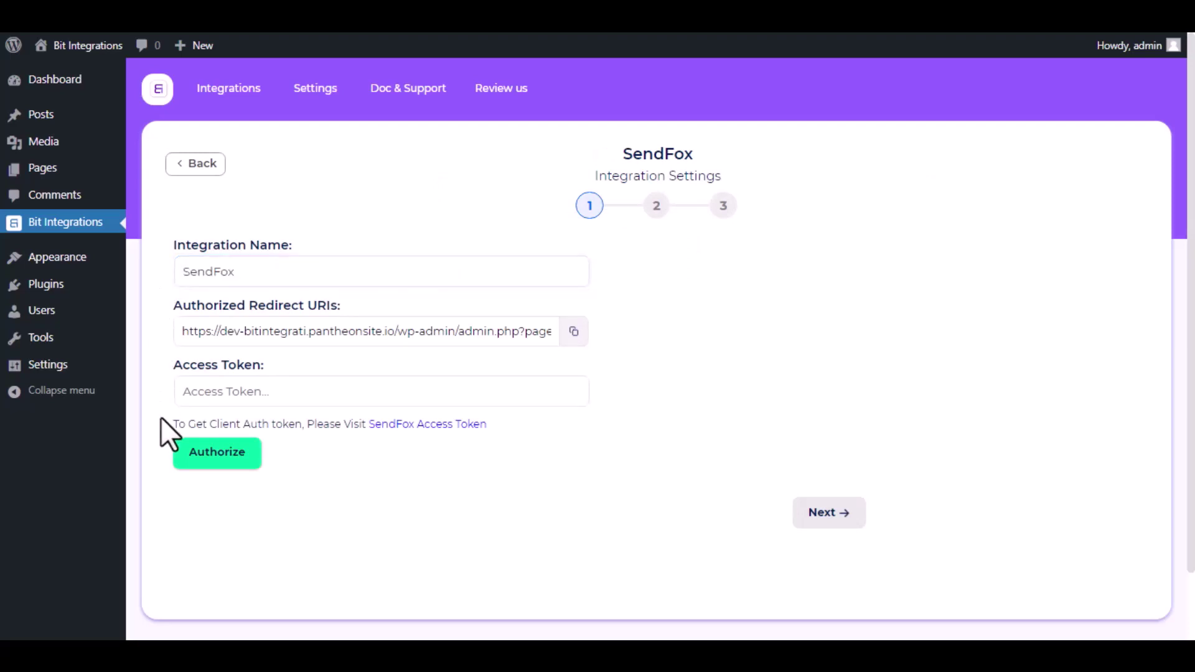
left_click_drag(162, 424, 480, 422)
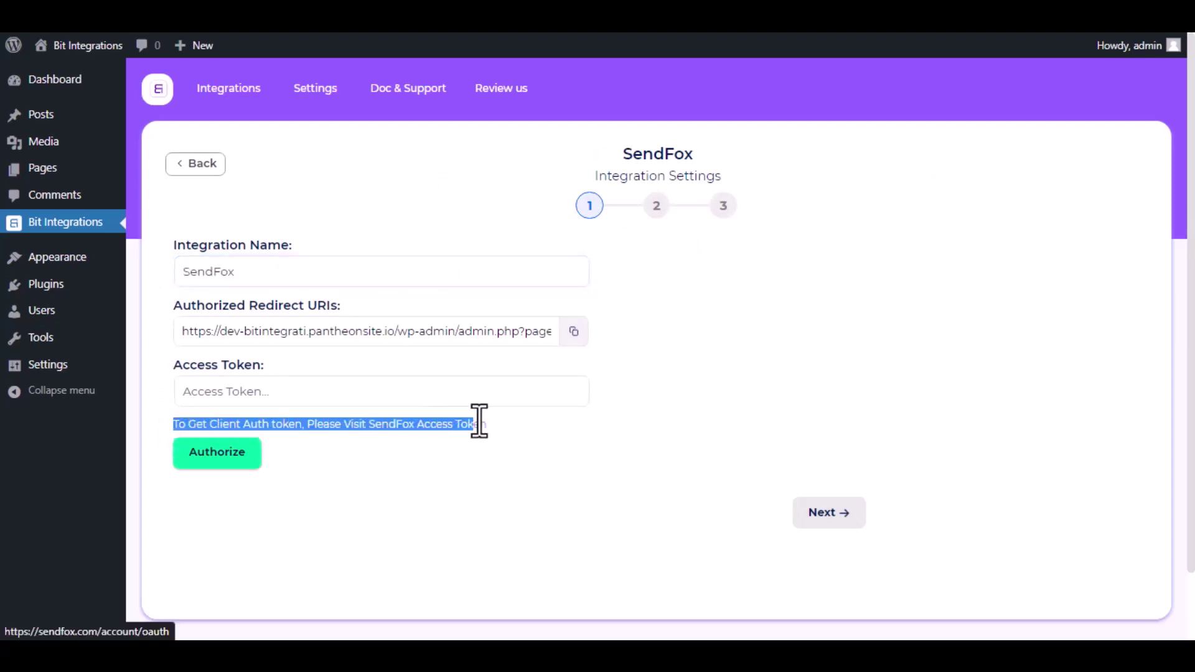
Generate a SendFox personal access token named 'Bit Integrations' and select it for copying.
left_click(390, 426)
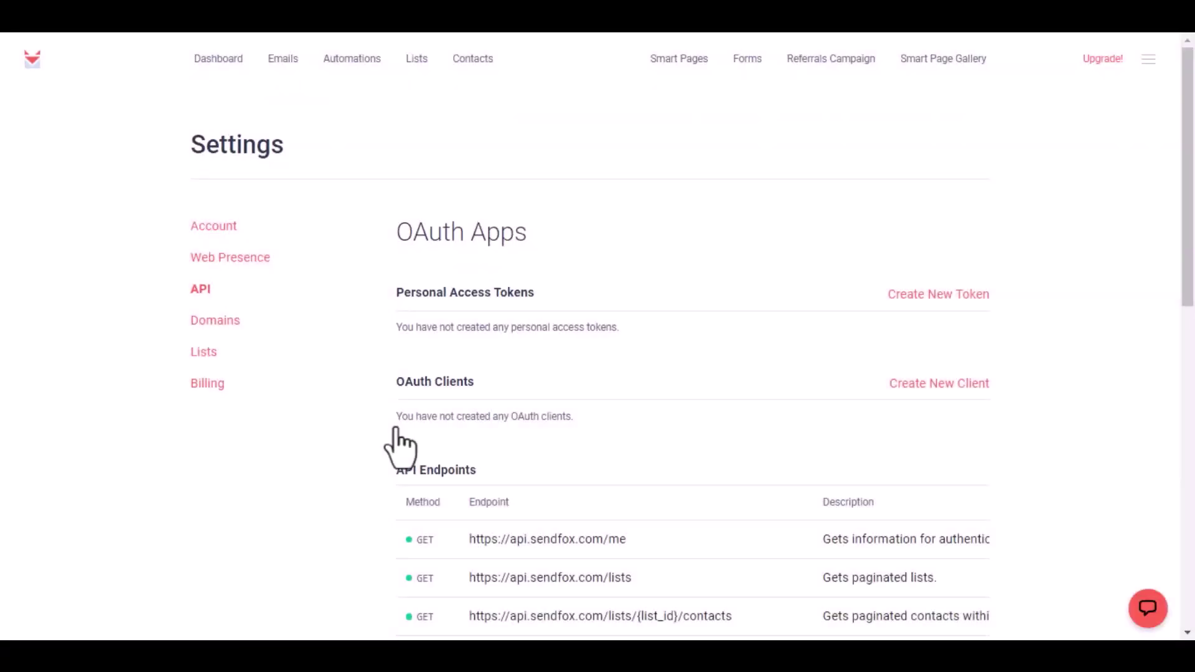
left_click(910, 295)
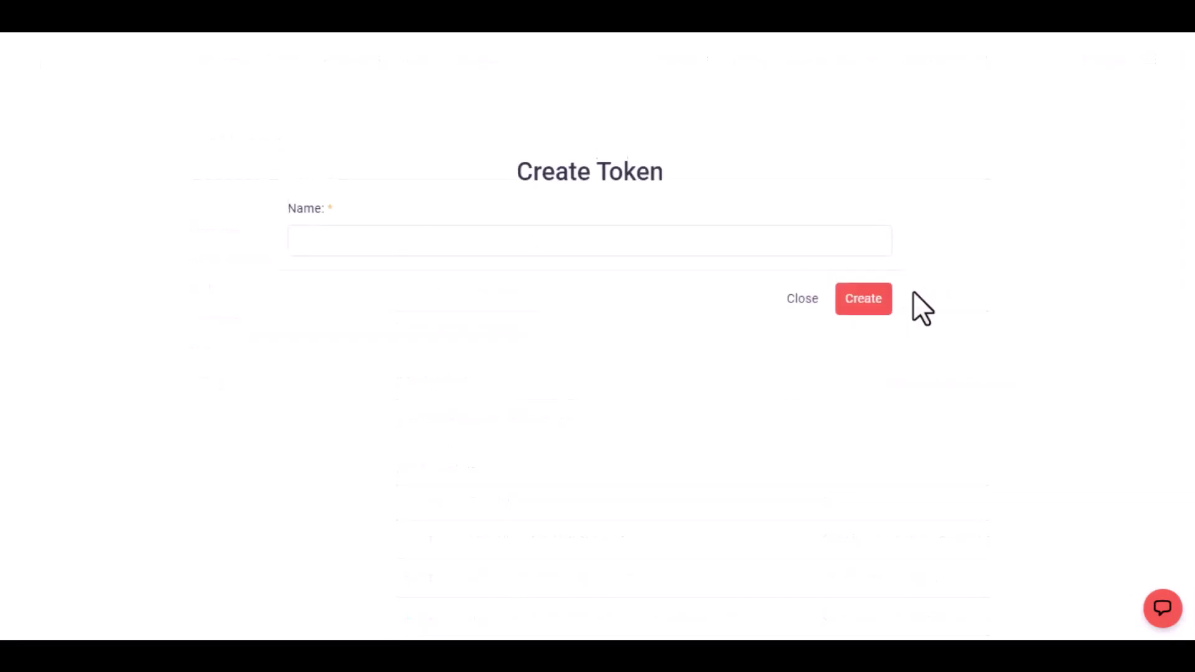
left_click(696, 247)
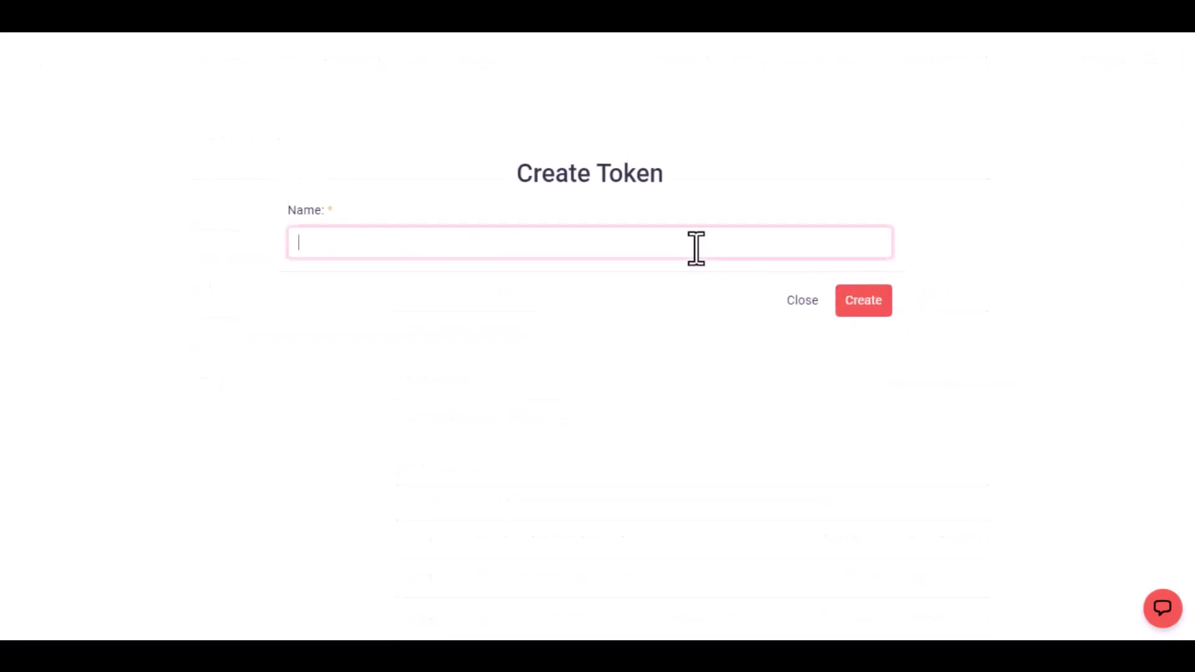
type("Bit Integrations")
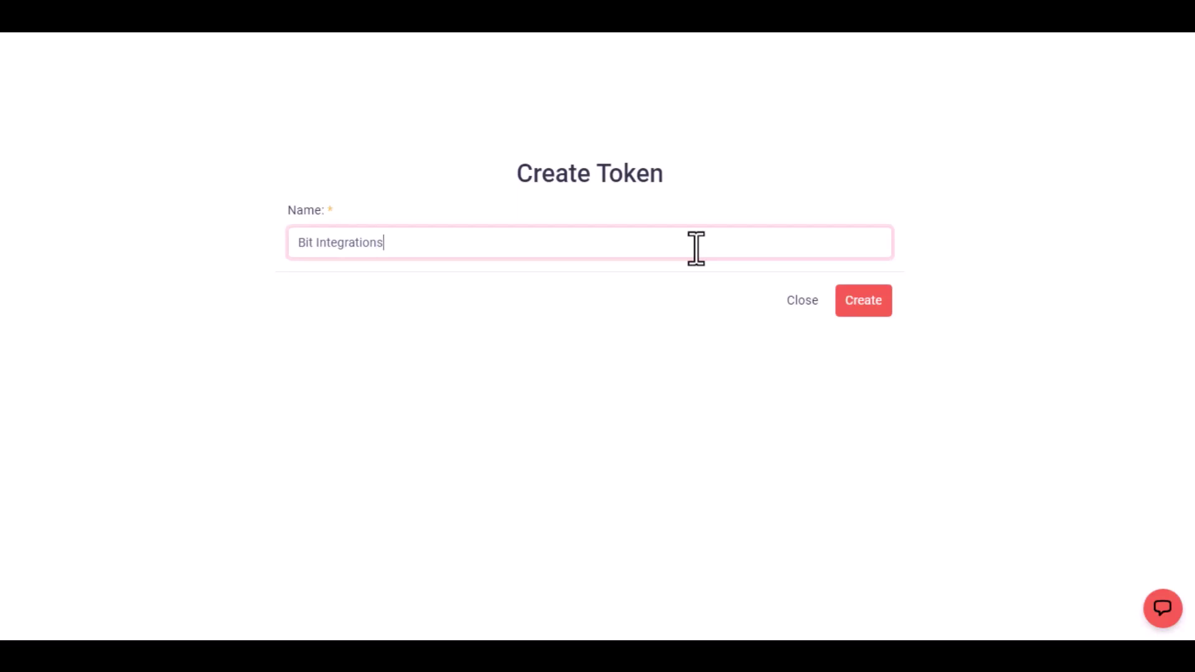
left_click(855, 305)
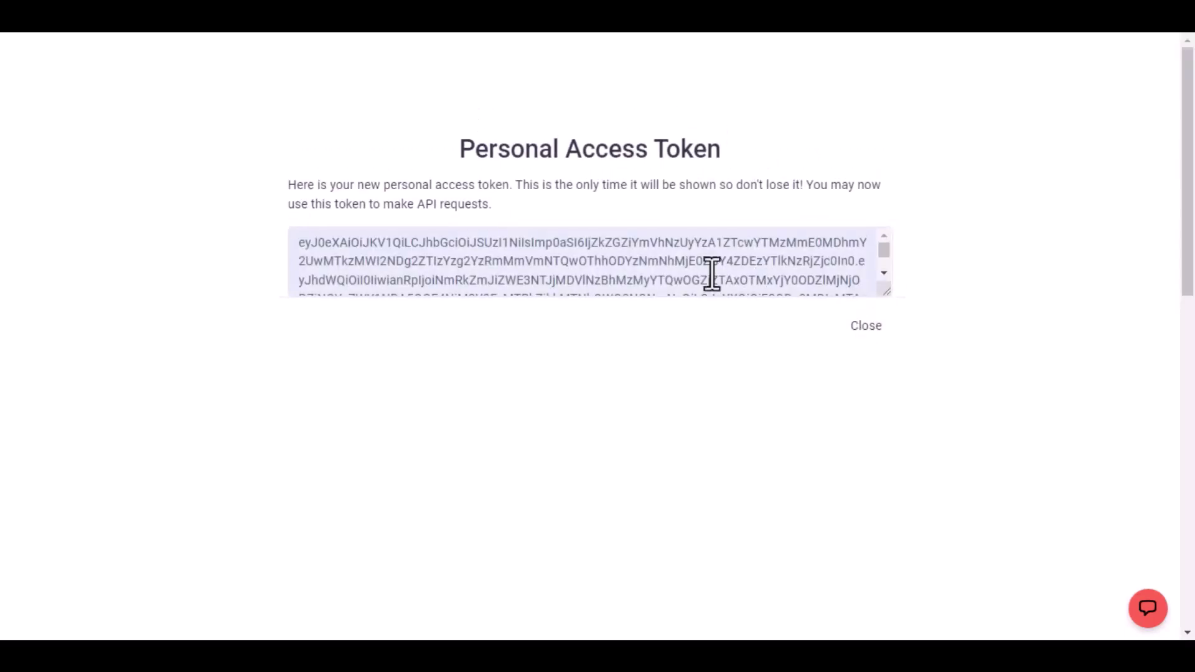
triple_click(712, 274)
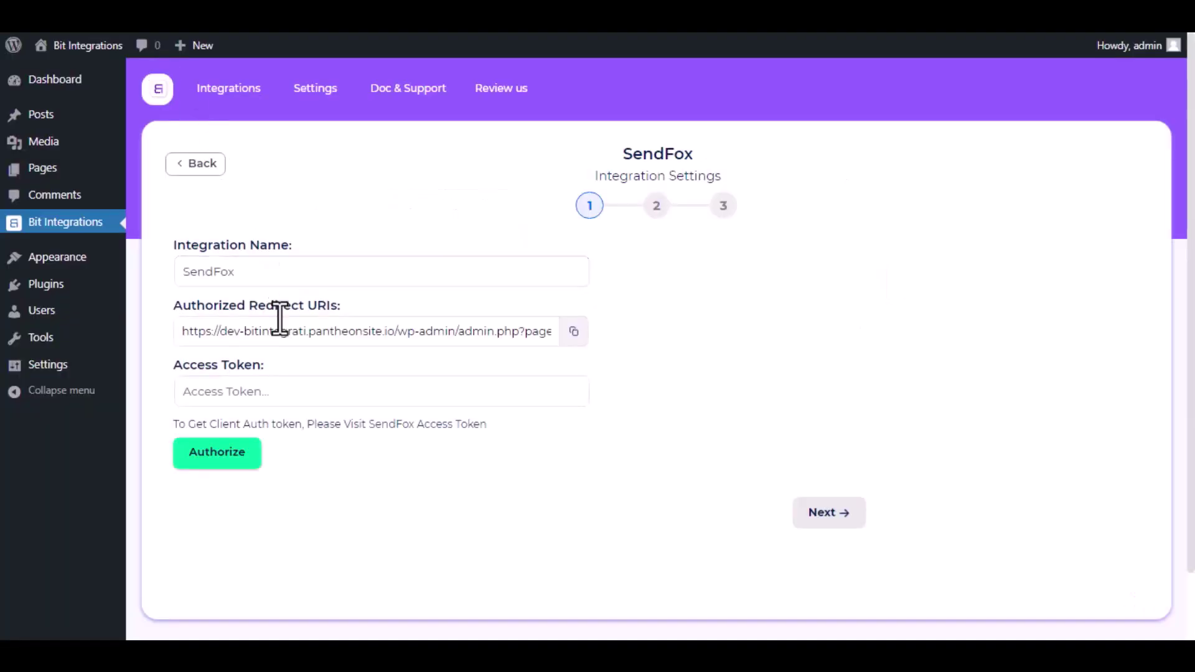
Paste the SendFox access token, authorize the connection, and proceed to step 2.
left_click(294, 395)
key("ctrl+v")
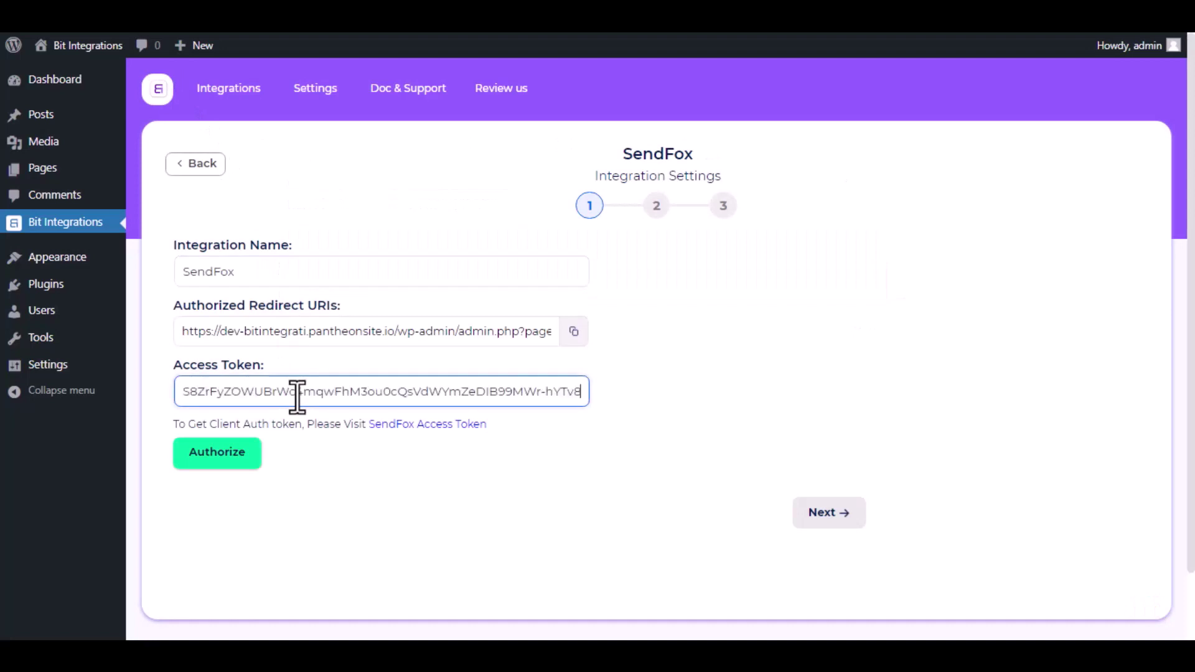
left_click(228, 465)
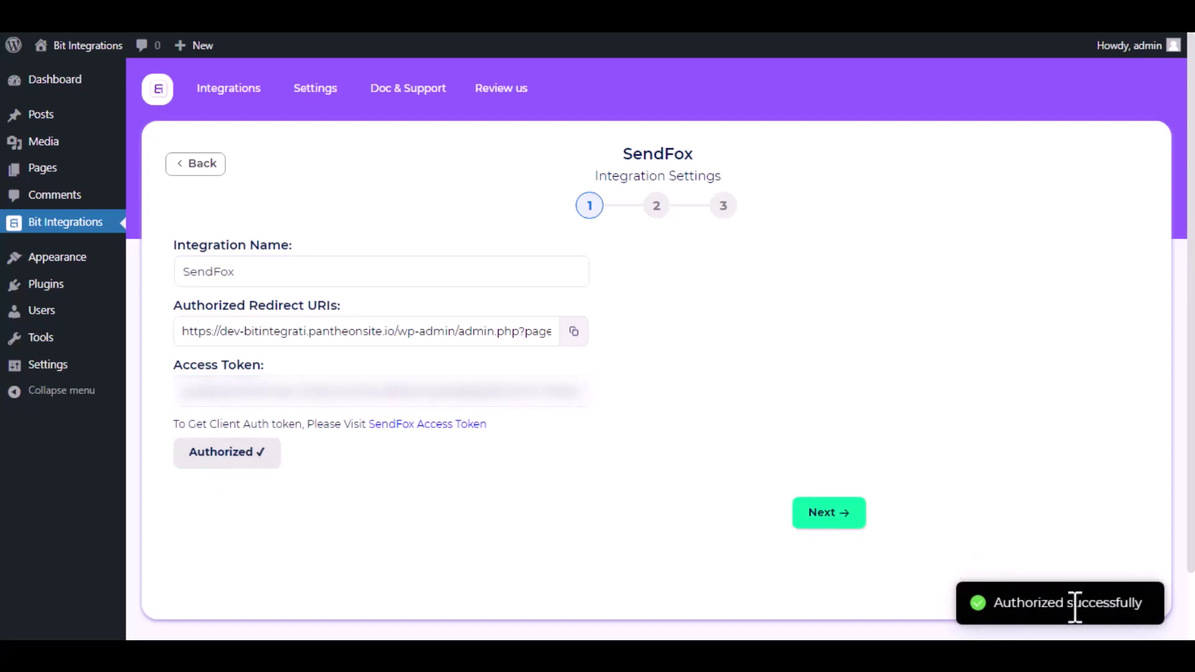
left_click(838, 515)
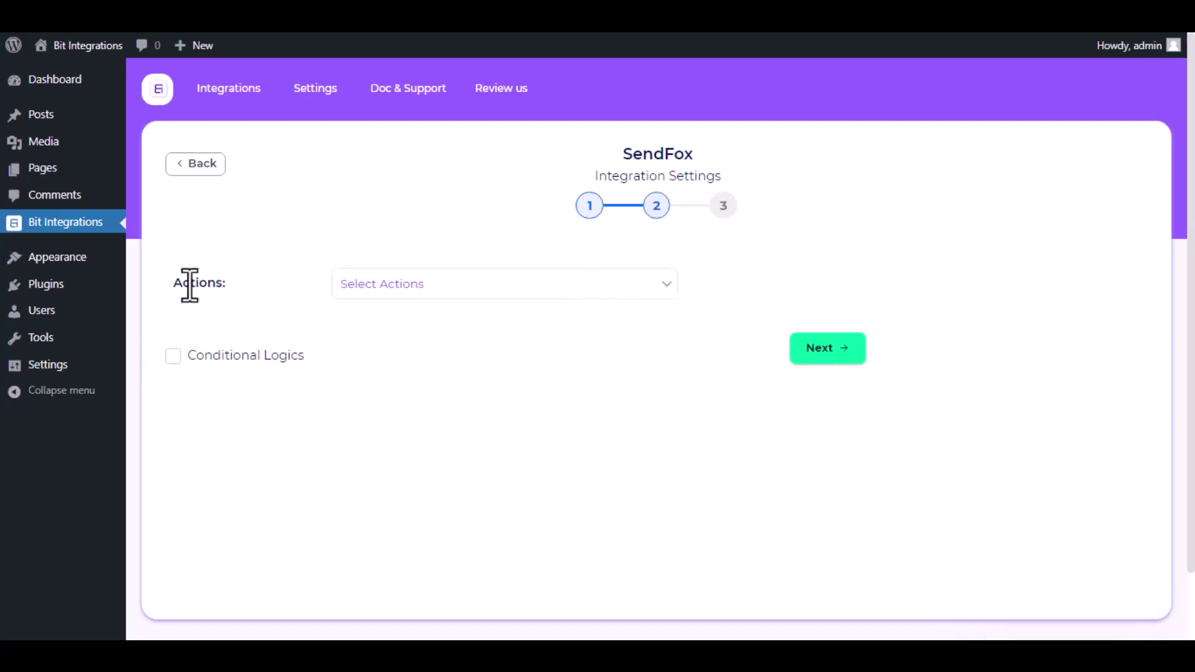
Set the SendFox action to Create Contact with Bit as the target list.
left_click(426, 296)
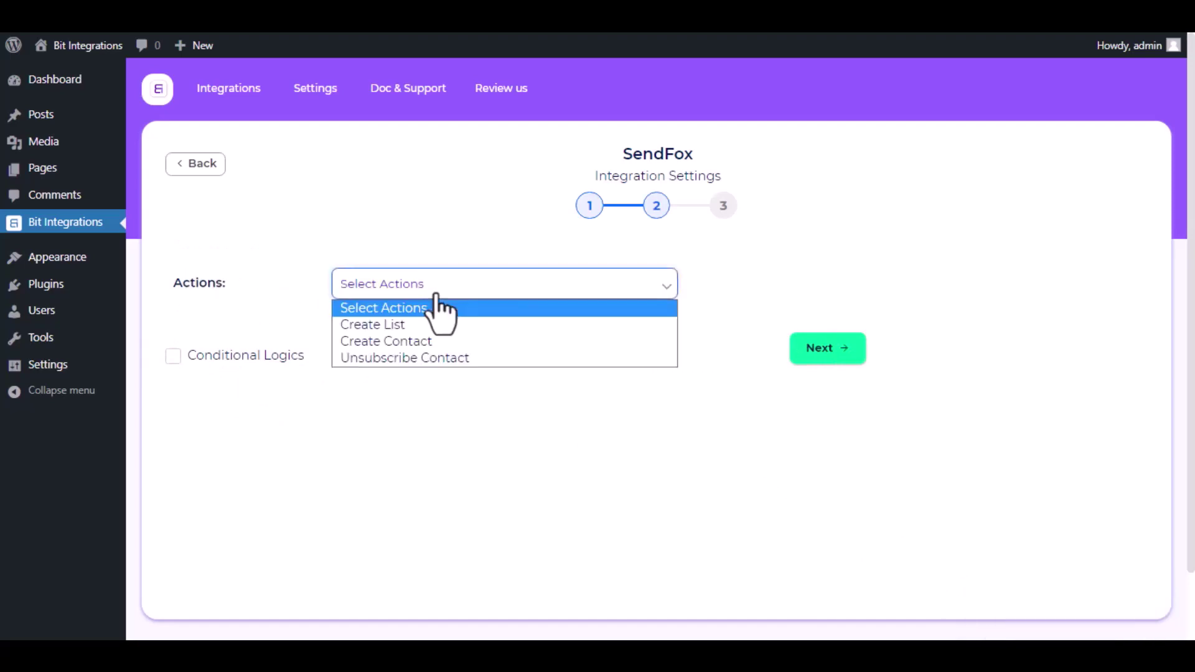
left_click(409, 340)
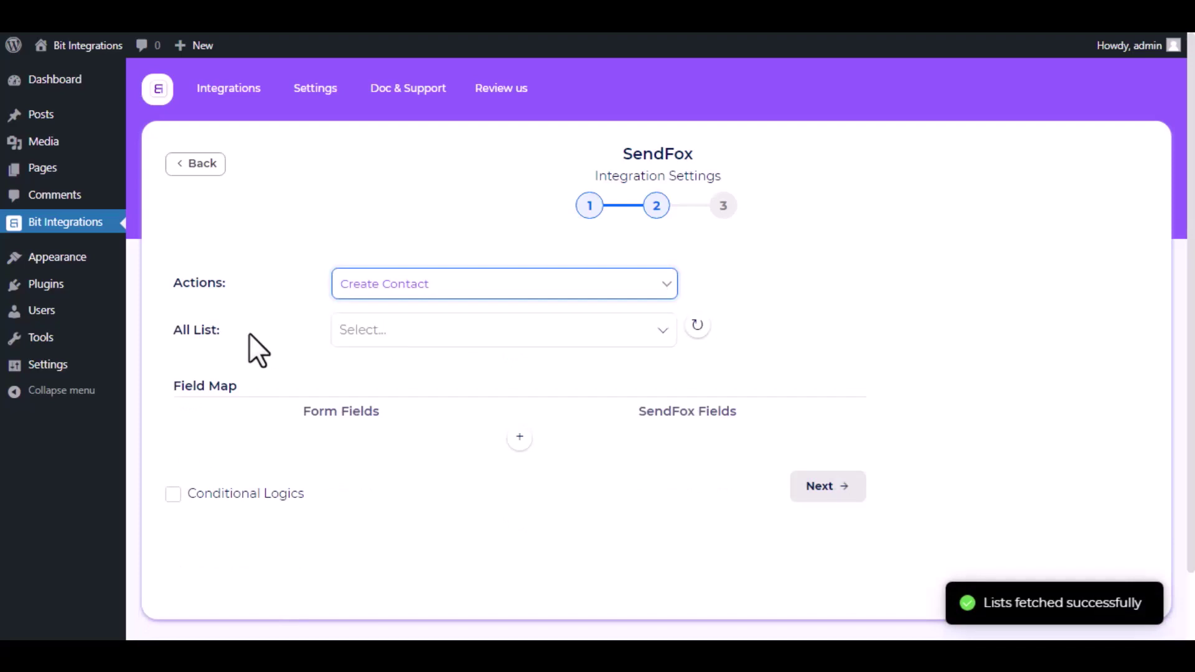
left_click(390, 325)
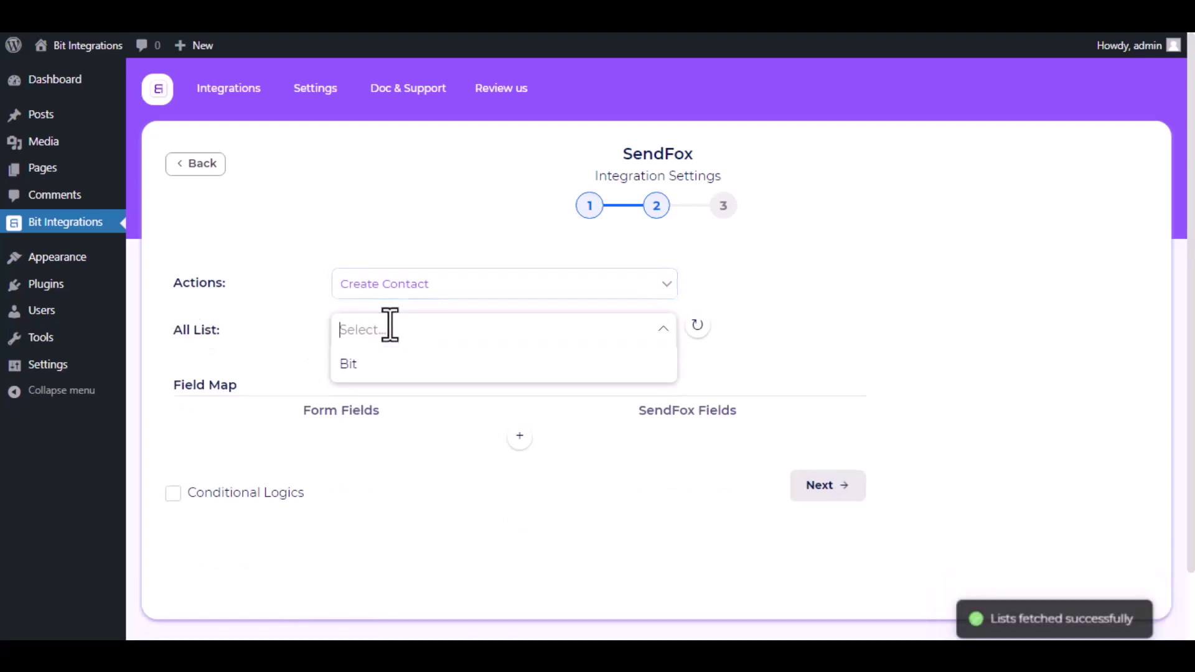
left_click(387, 367)
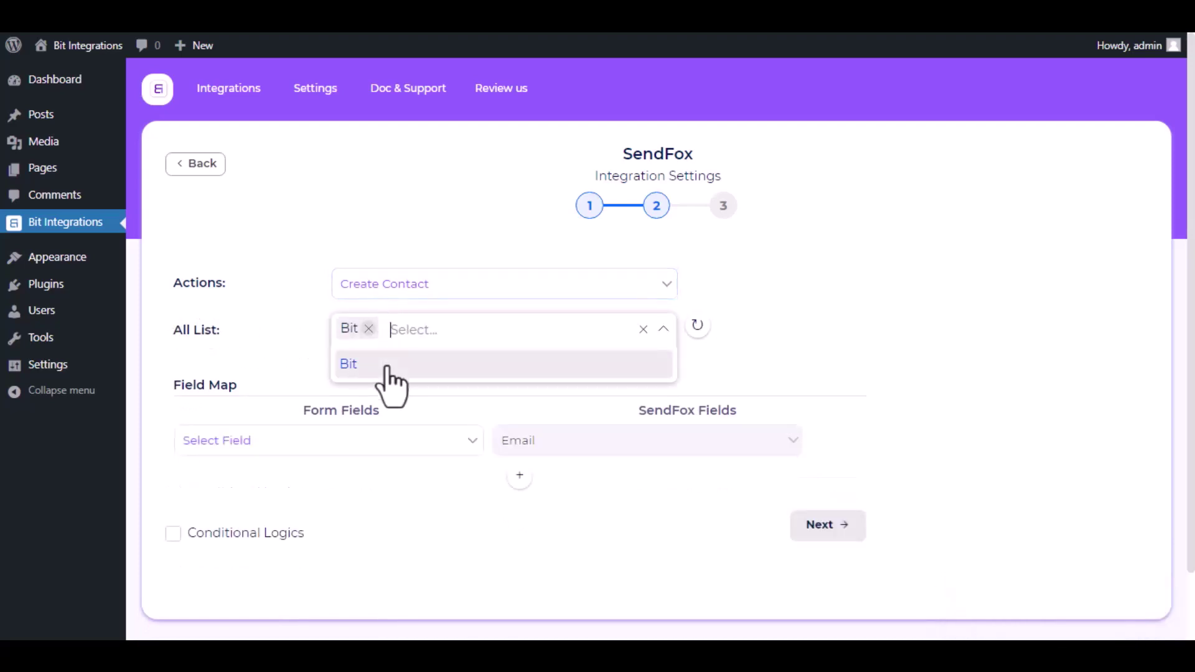
left_click(302, 368)
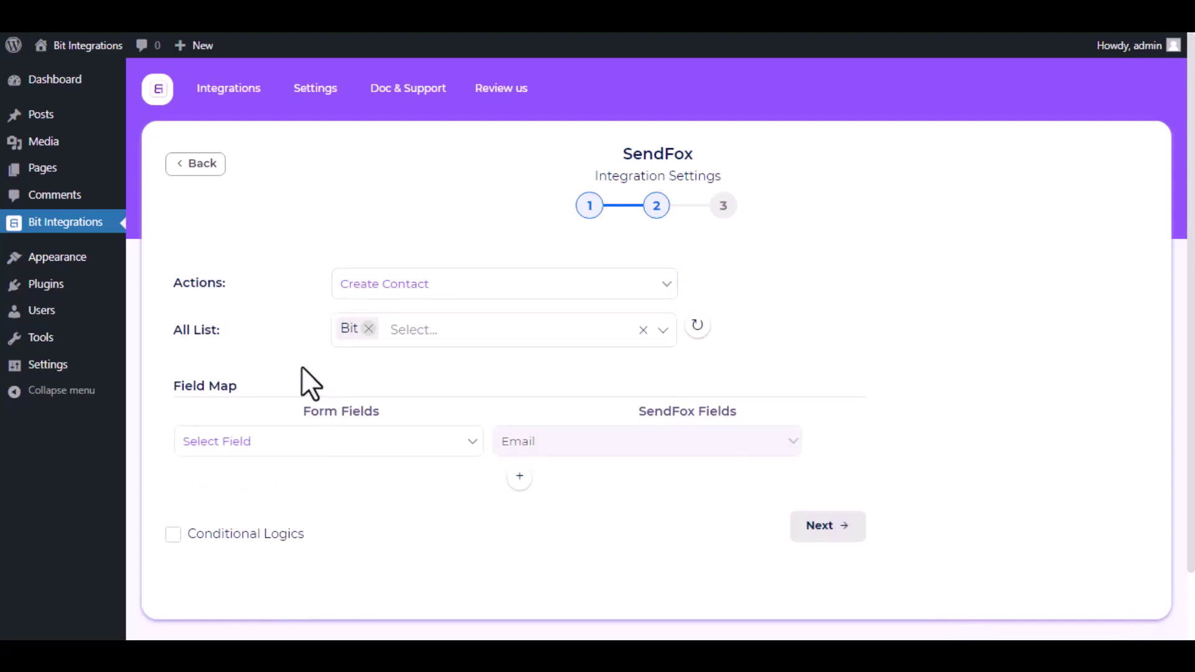
scroll(301, 373, "down", 2)
Map the form's Email and First Name fields to SendFox Email and First Name.
left_click(301, 371)
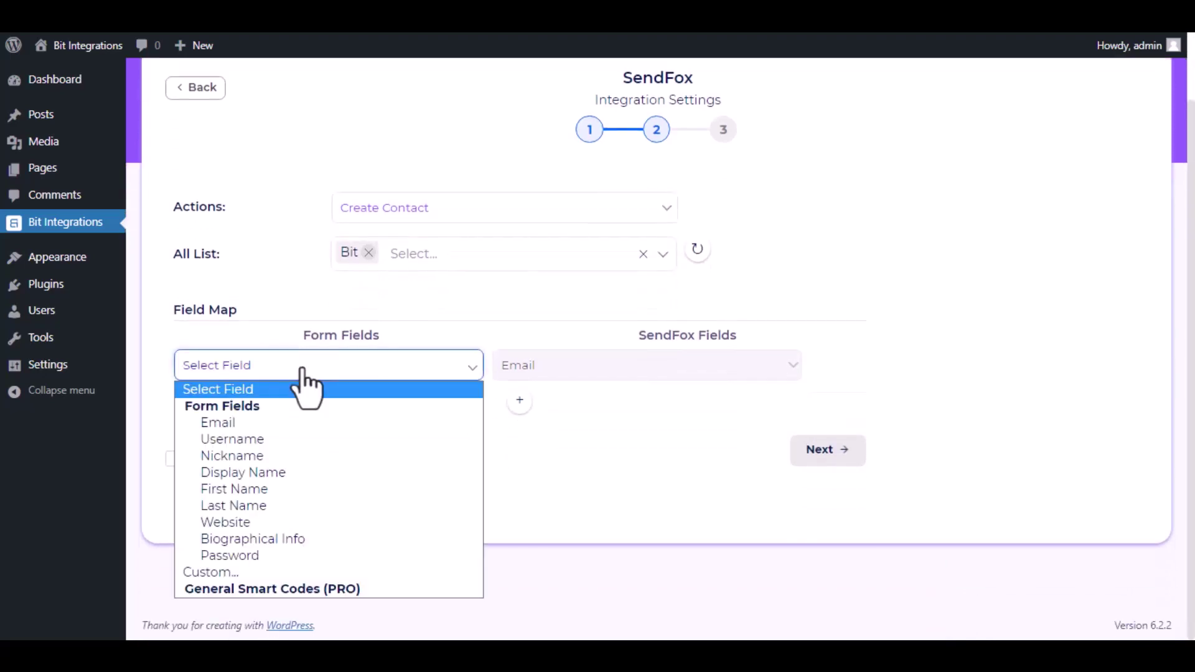
left_click(292, 423)
left_click(520, 400)
left_click(568, 406)
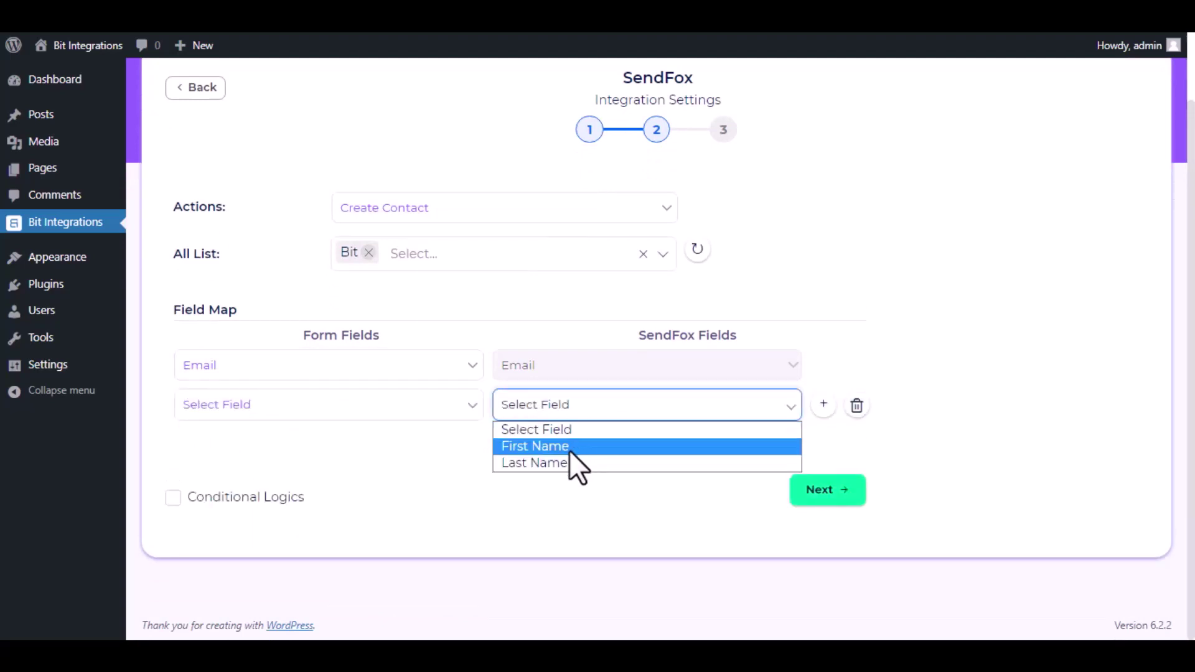
left_click(569, 447)
left_click(364, 411)
left_click(271, 534)
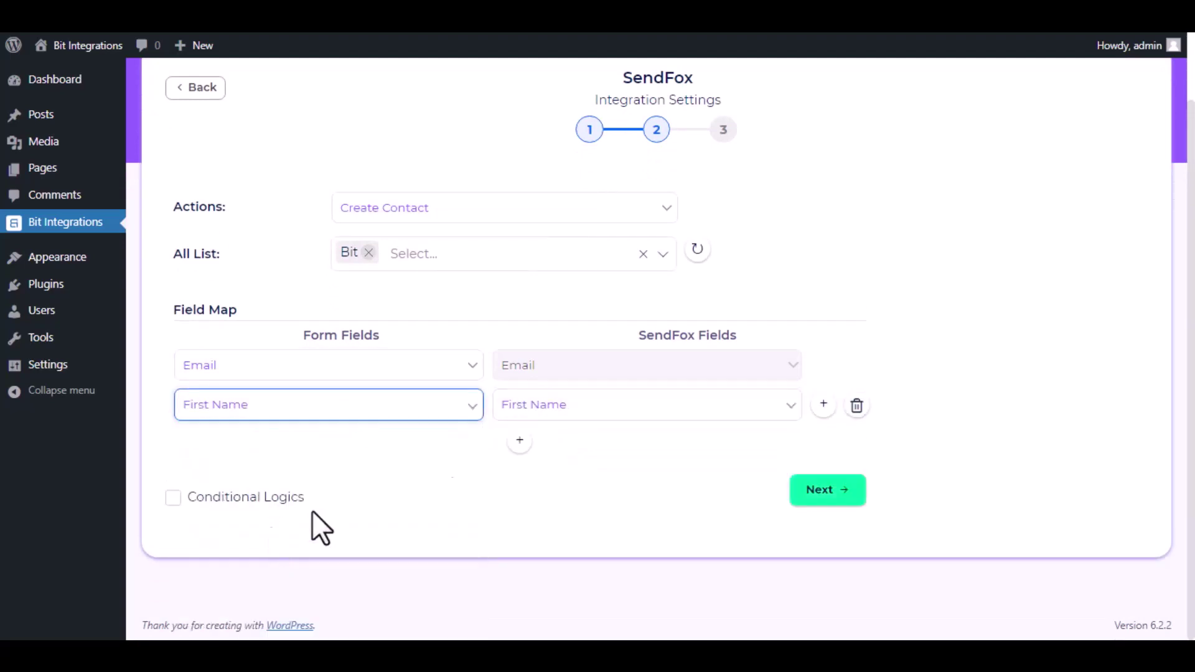
Add a third mapping pairing the form's Last Name with SendFox Last Name.
left_click(519, 440)
left_click(579, 446)
left_click(569, 502)
left_click(359, 447)
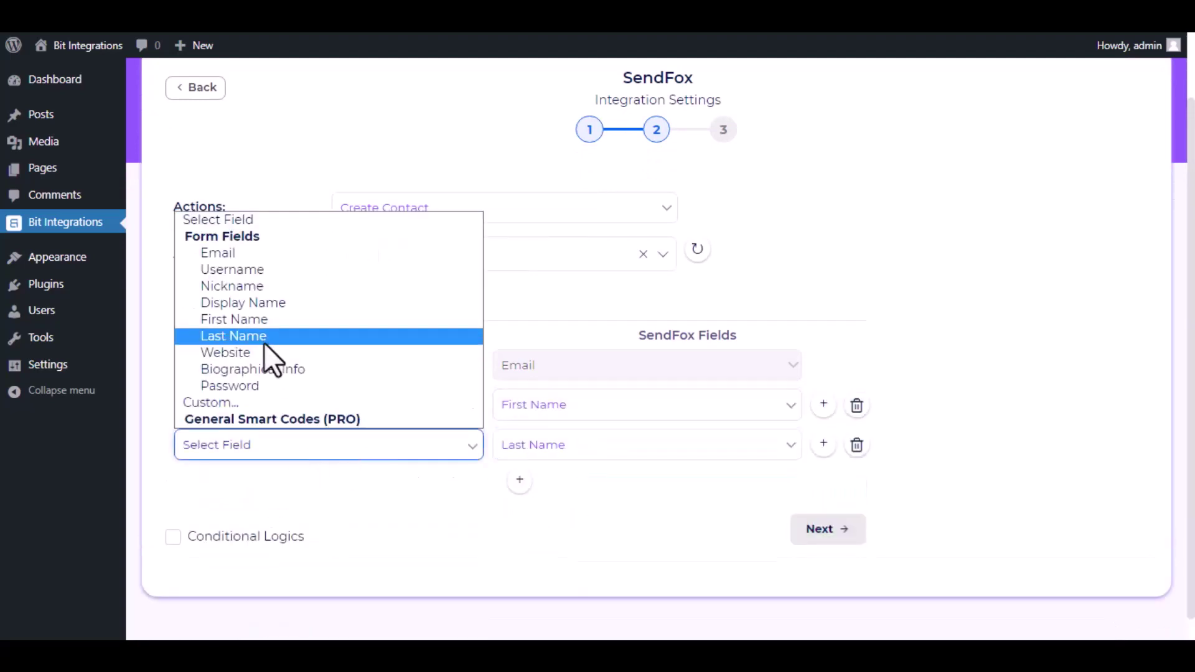
left_click(264, 338)
scroll(432, 492, "down", 1)
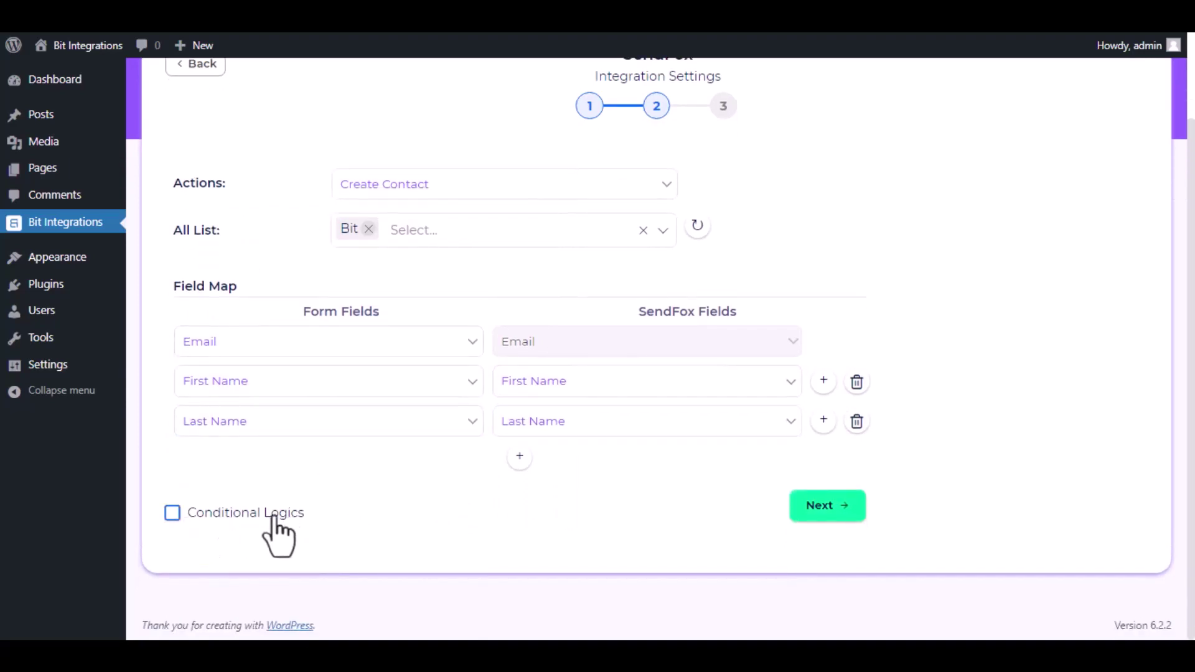
Leave conditional logic off, move to step 3, and finish and save the integration.
left_click(184, 518)
scroll(214, 515, "down", 3)
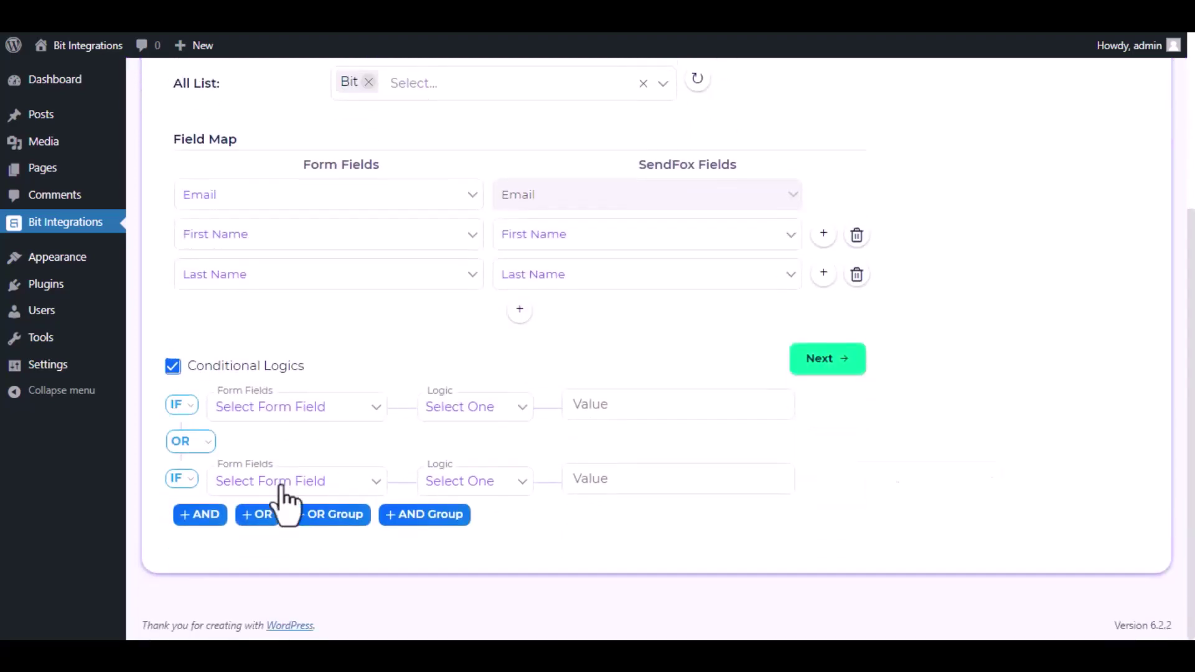
left_click(175, 371)
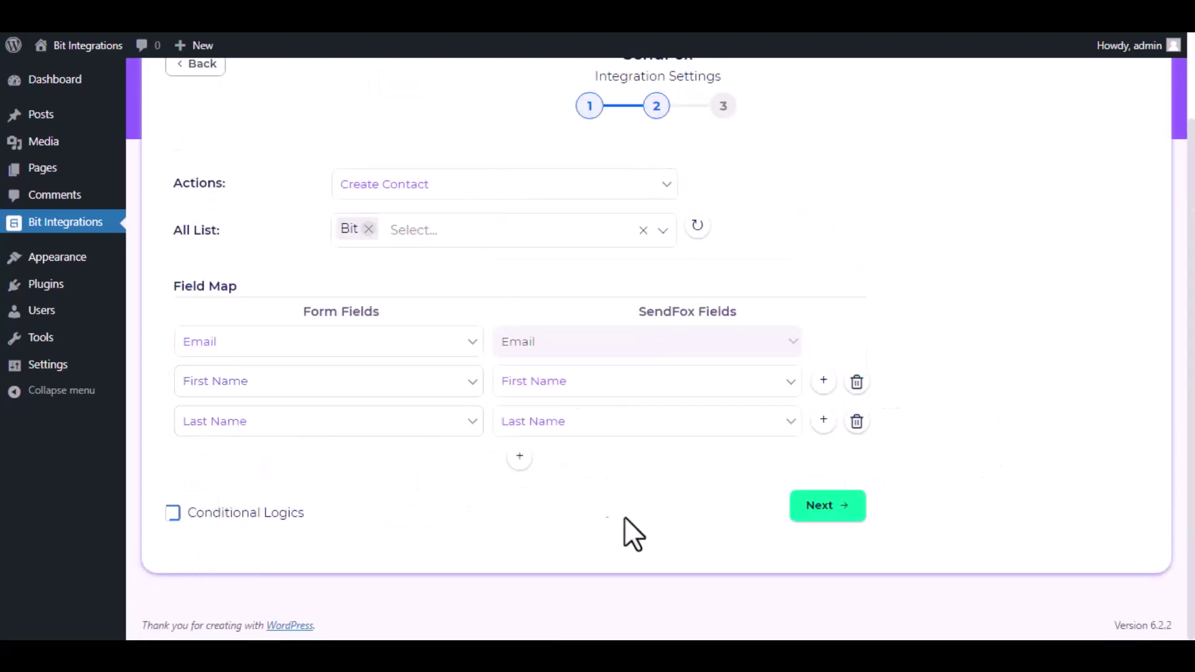
left_click(828, 506)
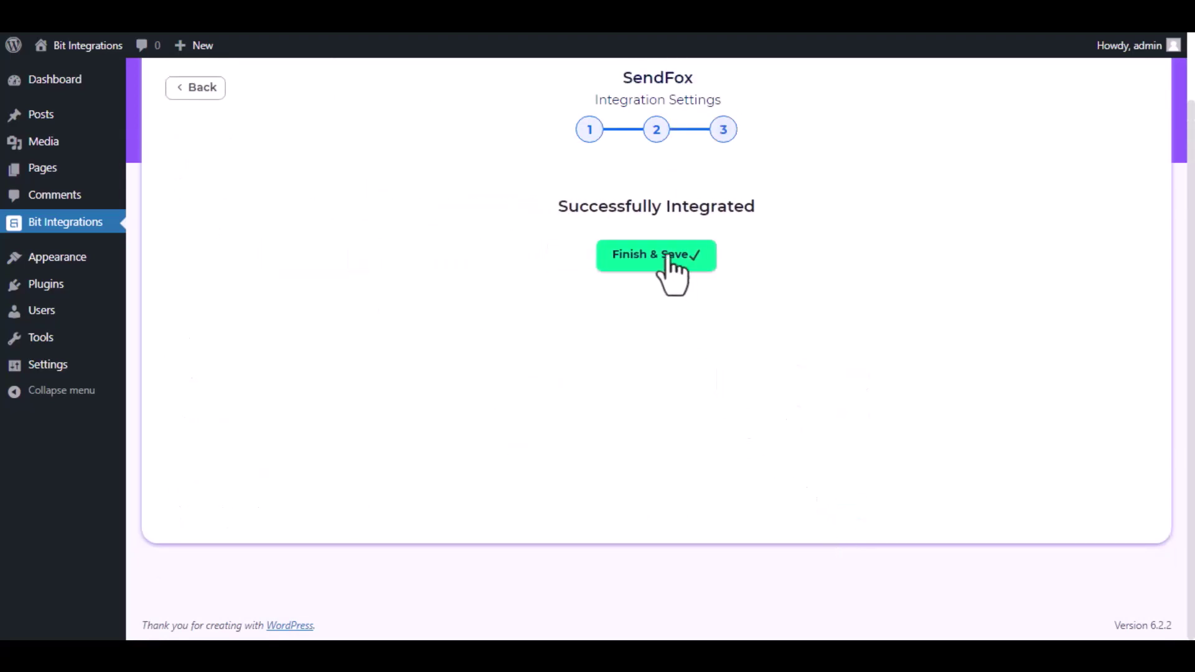
left_click(669, 258)
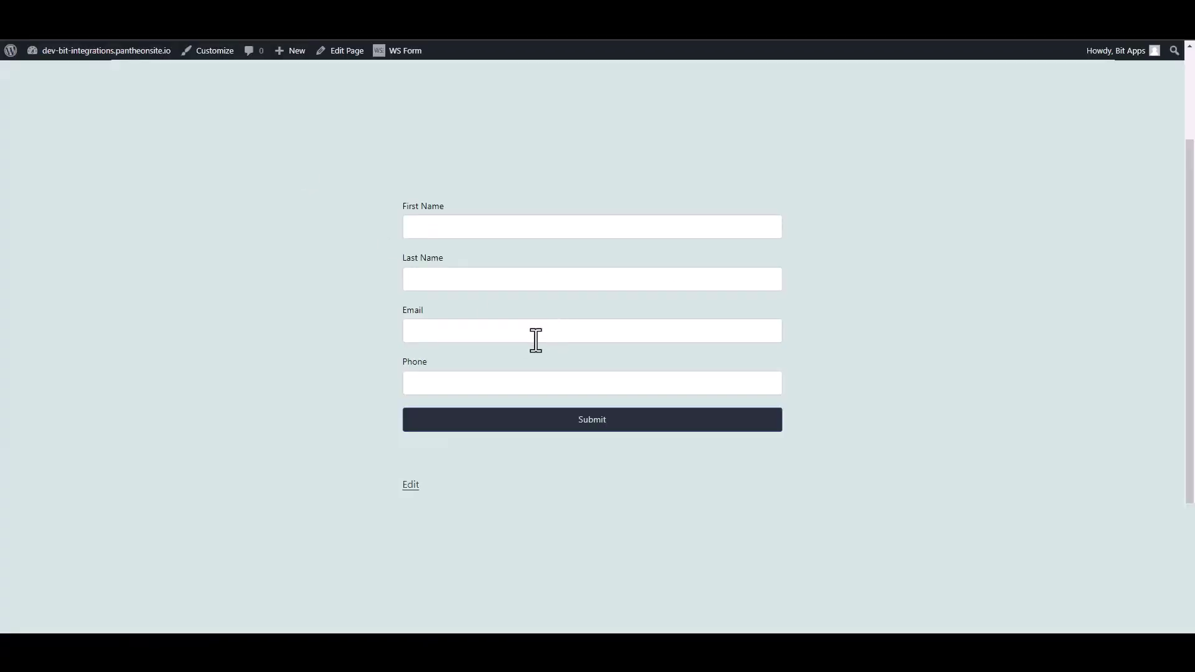
Submit the contact form with name 'Bit' 'Integrations', an email address and a phone number.
left_click(435, 226)
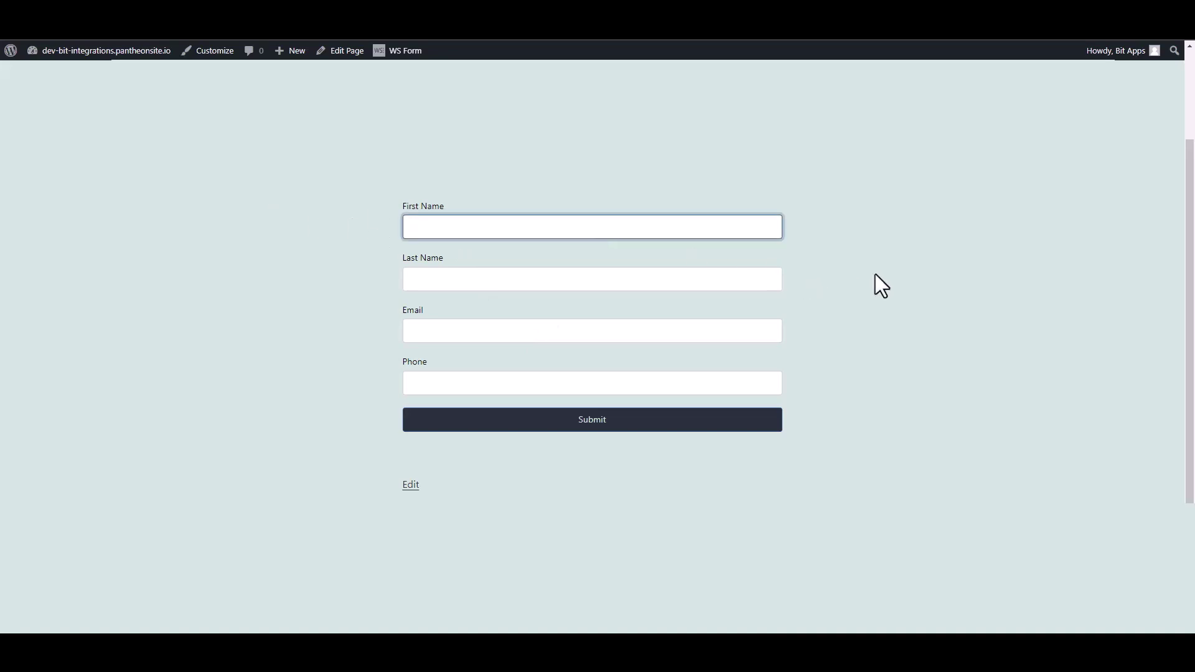
type("Bit")
left_click(779, 279)
type("In")
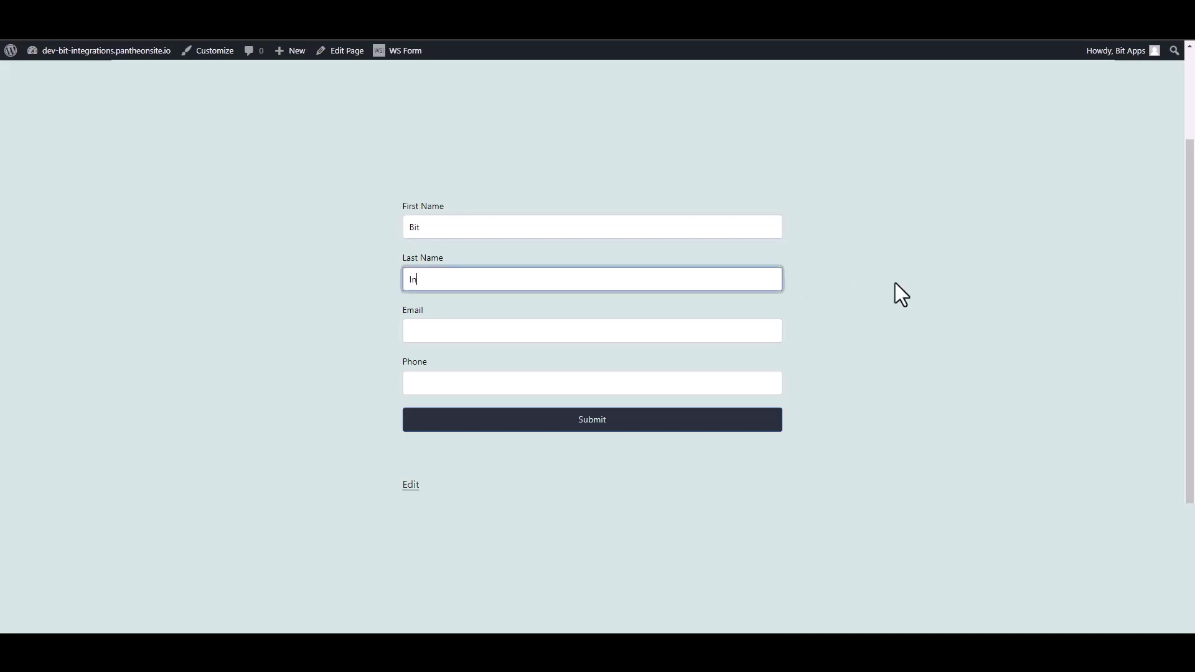
type("tegrations")
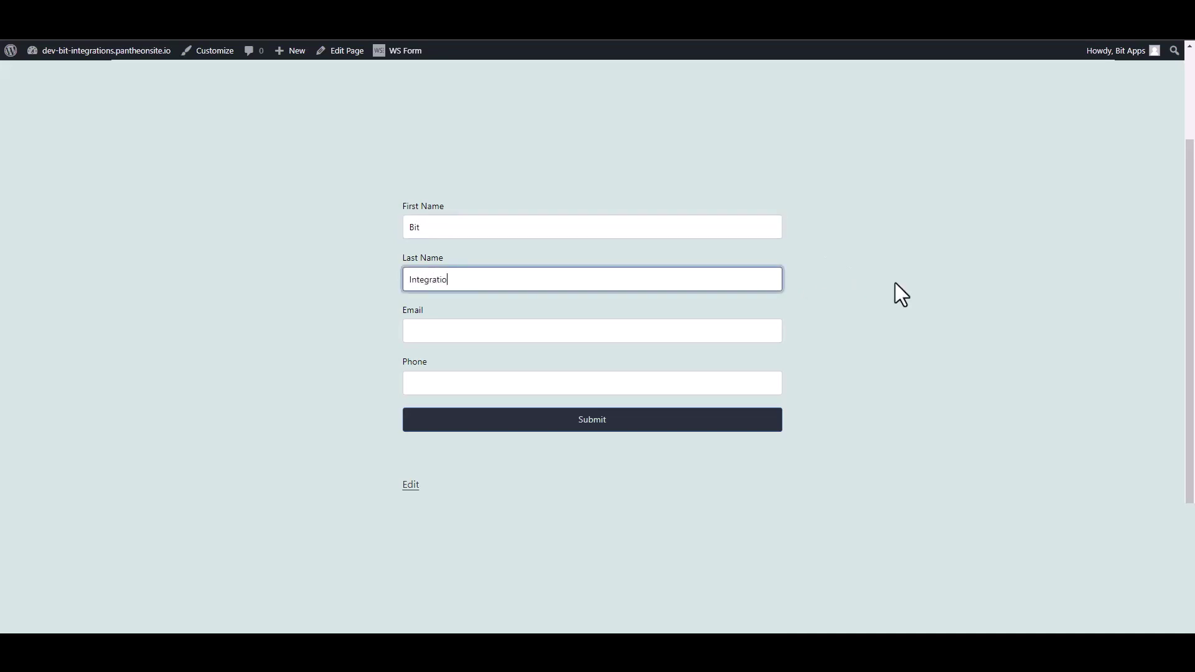
left_click(760, 326)
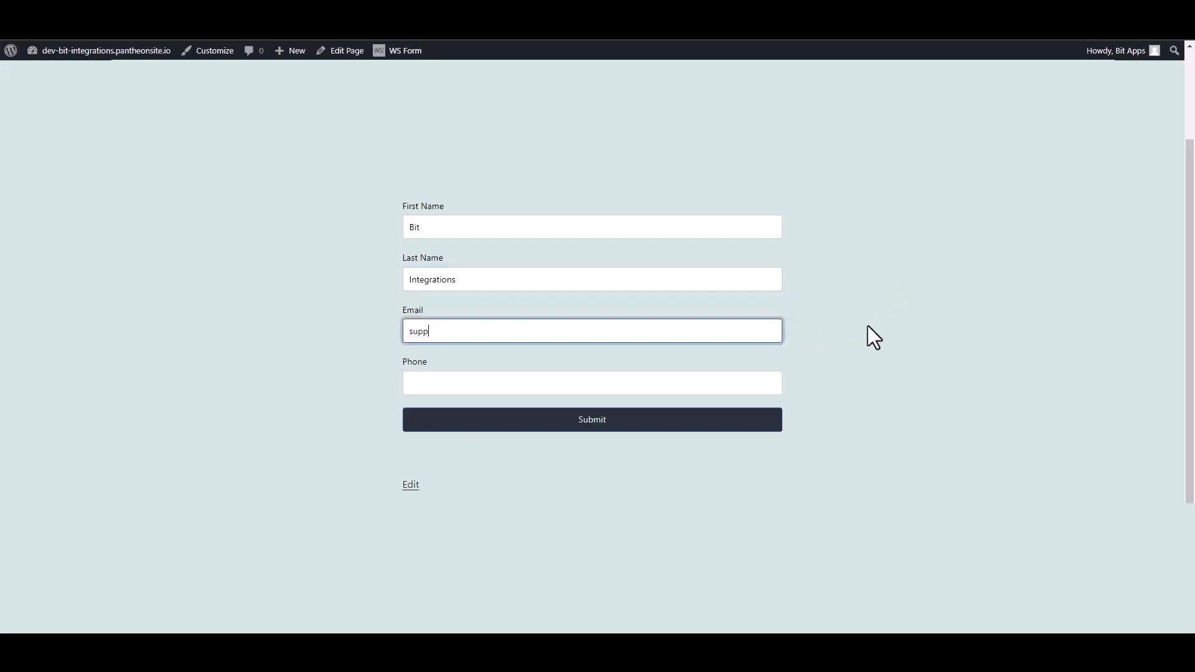
left_click(778, 386)
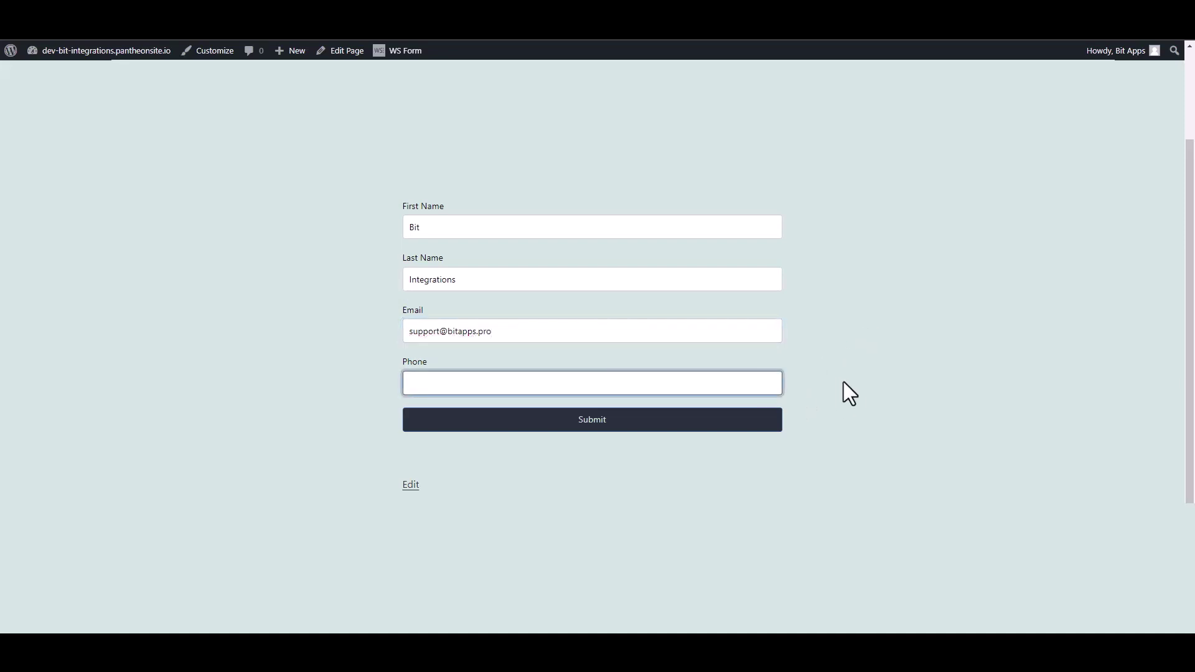
type("444555666")
left_click(767, 424)
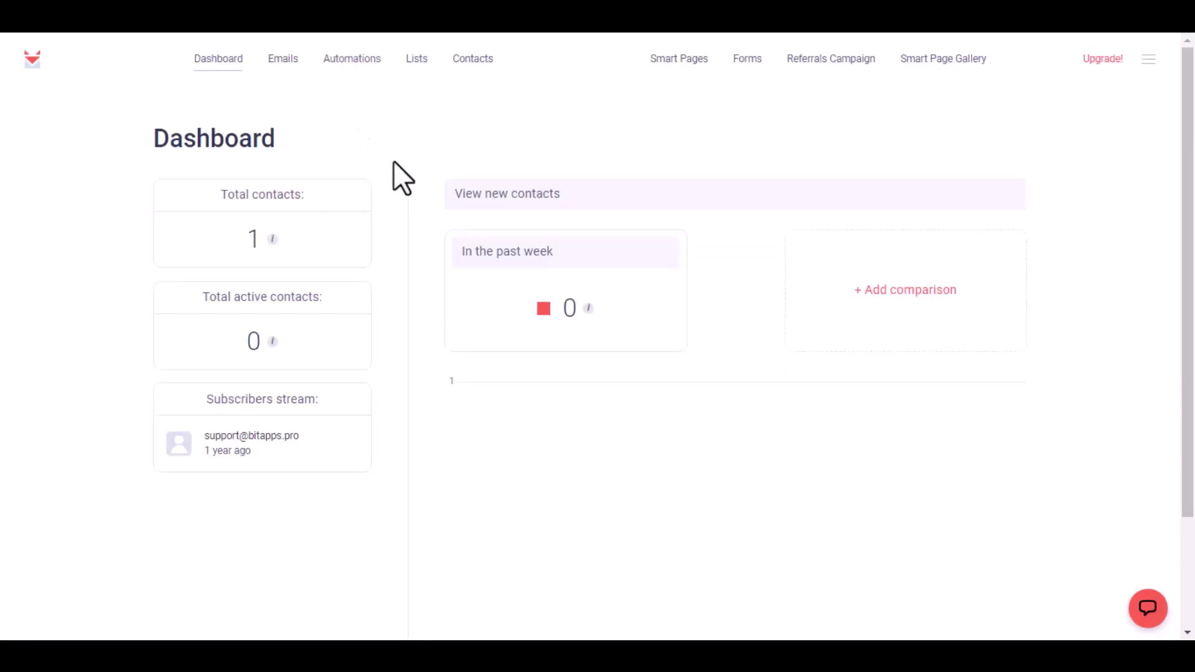
Go to SendFox Lists and open the Bit list to see the new contact.
left_click(410, 60)
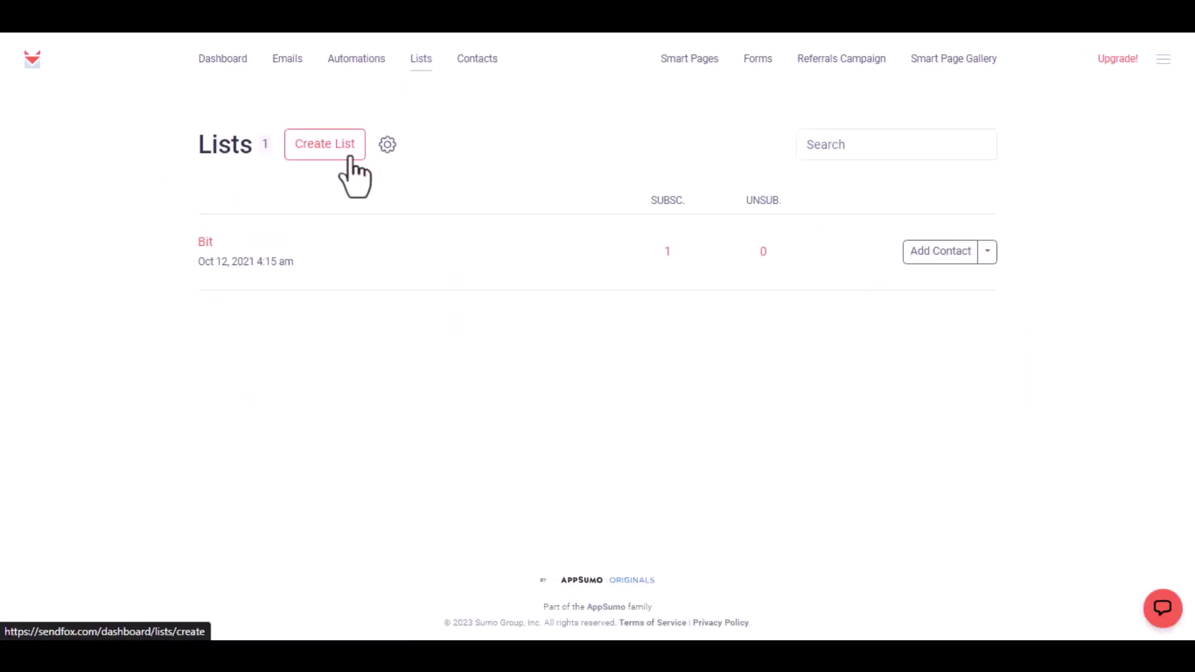
left_click(206, 244)
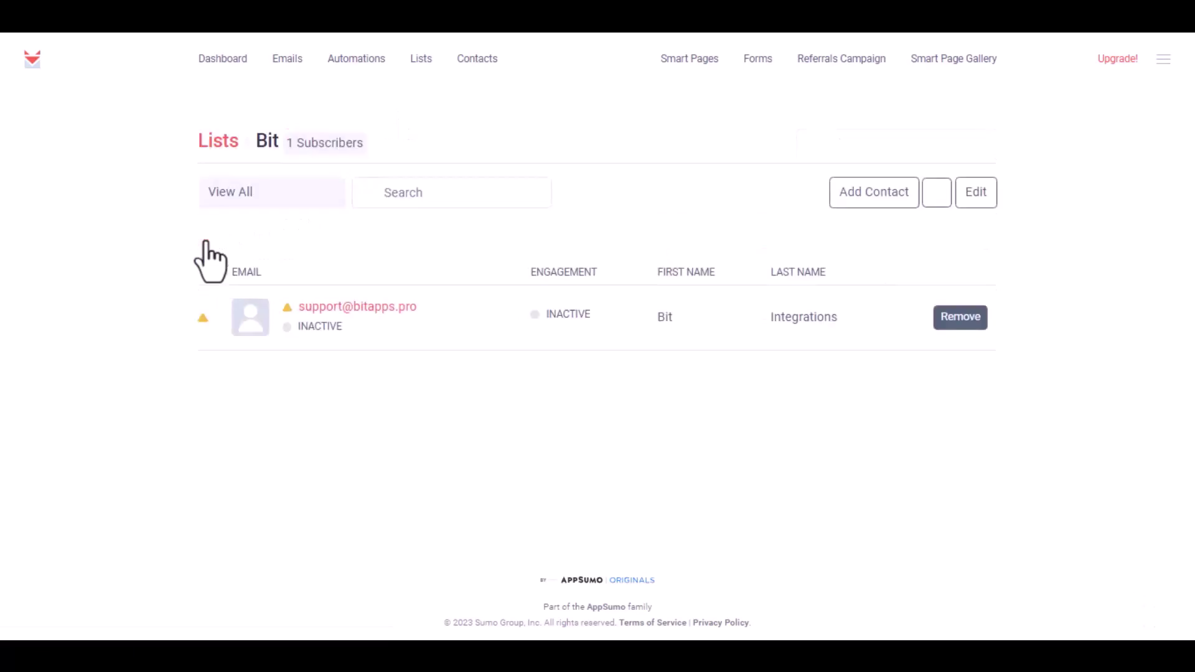